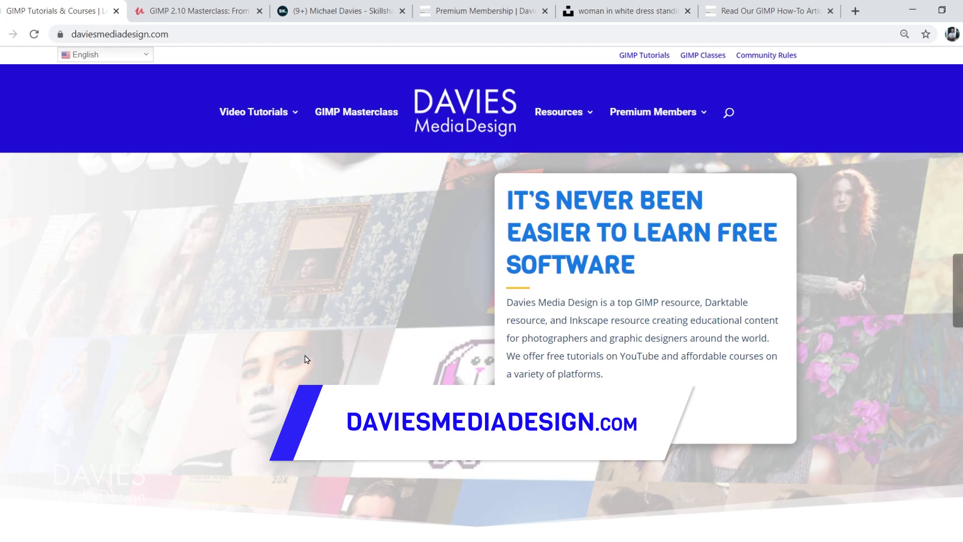
# Step: Scroll through the Davies Media Design homepage articles, then switch to the Udemy GIMP 2.10 Masterclass tab
pyautogui.scroll(-8, 306, 359)
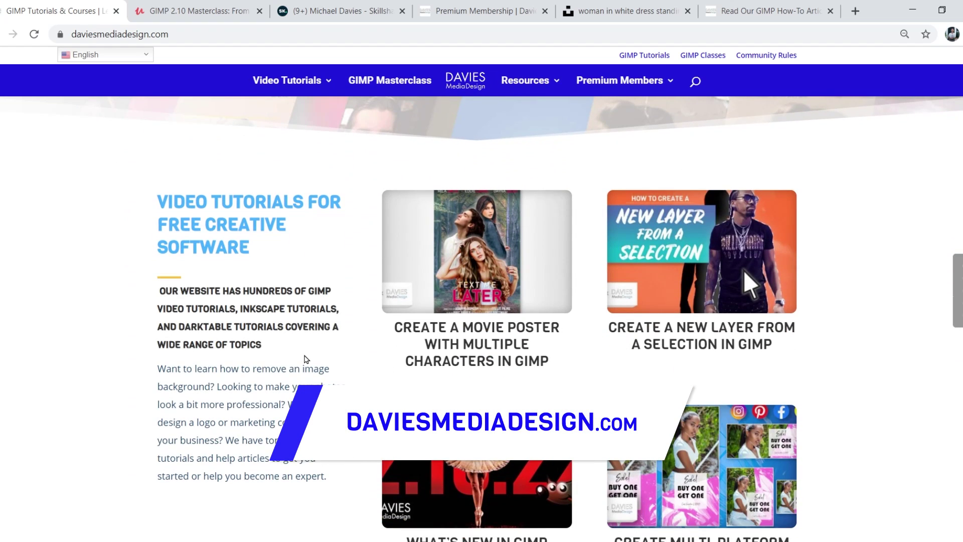
pyautogui.scroll(-5, 306, 359)
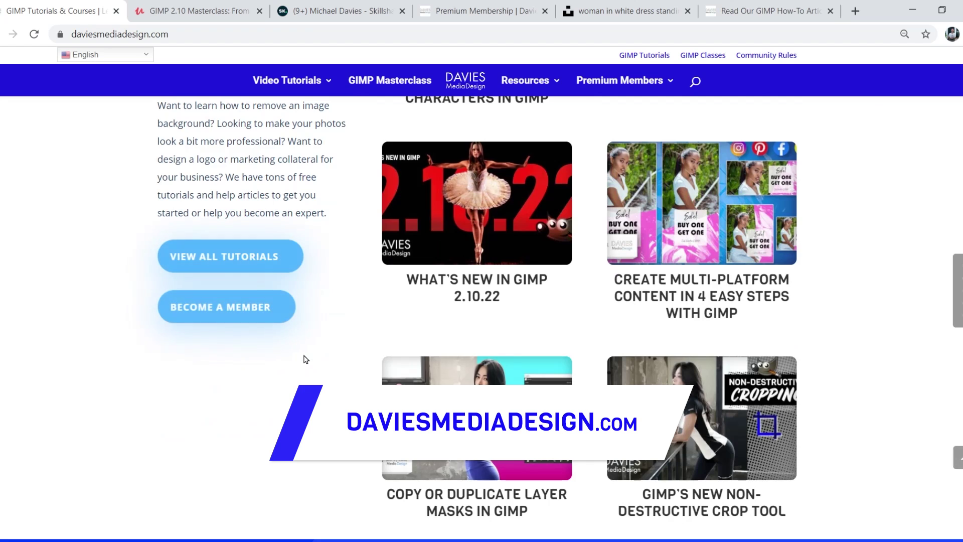
pyautogui.scroll(-6, 306, 359)
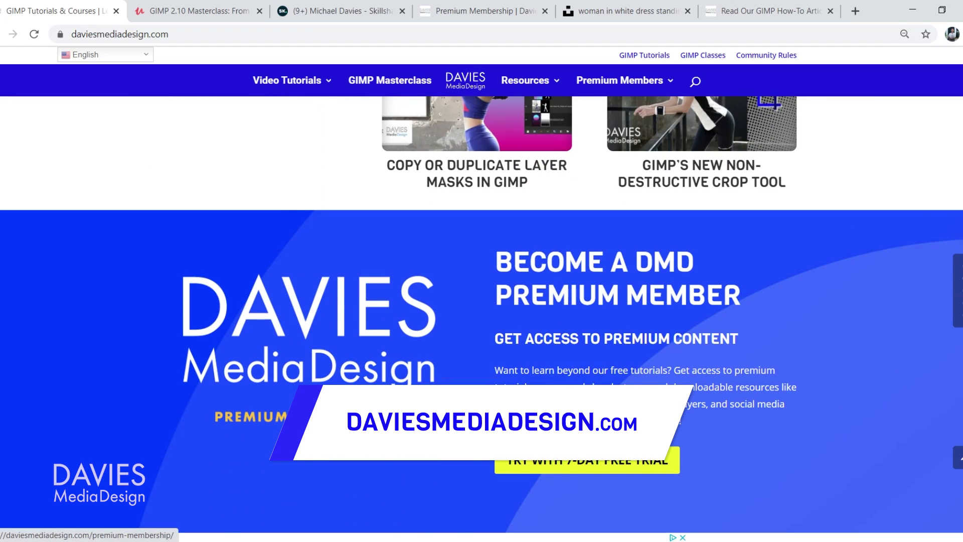
pyautogui.scroll(-10, 305, 359)
pyautogui.scroll(-15, 305, 359)
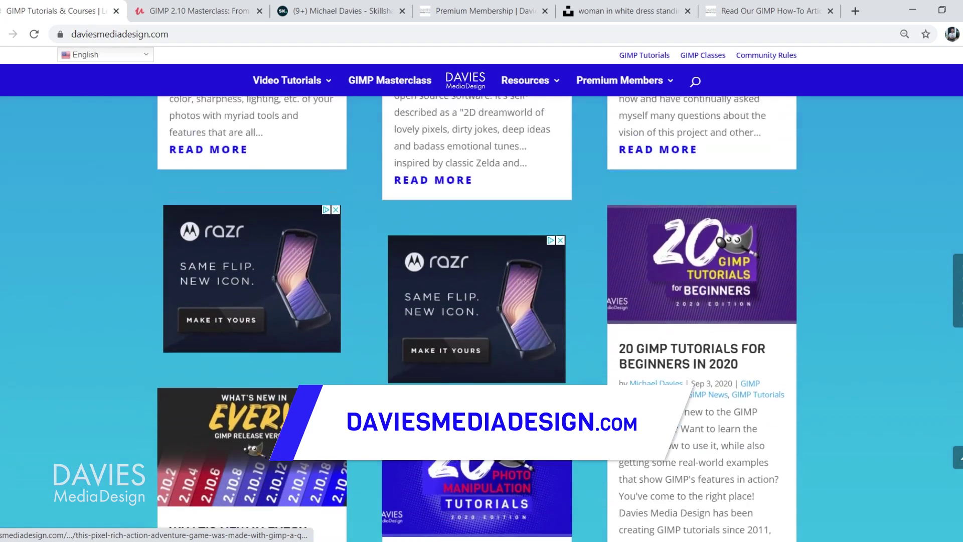
pyautogui.hotkey('ctrl', 'Tab')
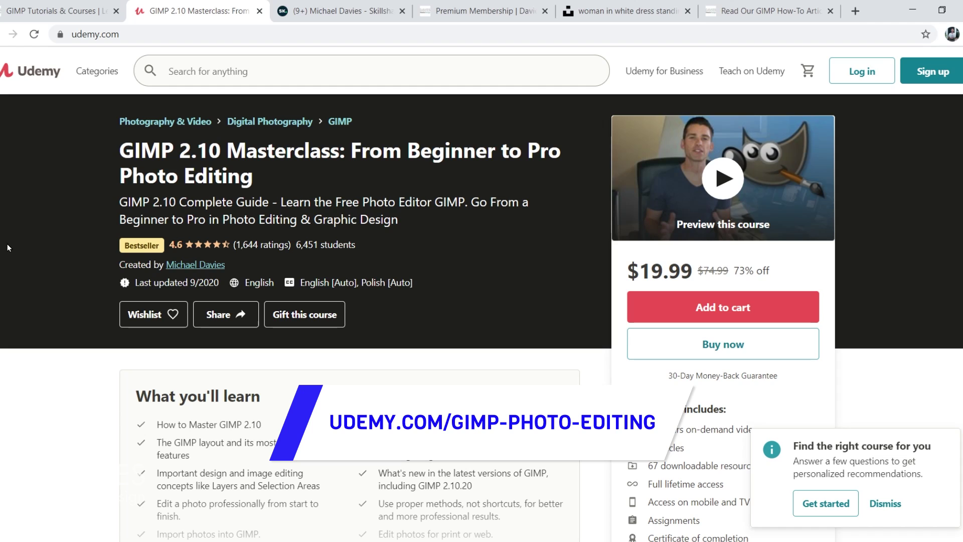
# Step: Move past the Skillshare and Premium Membership tabs to the Unsplash sunset photo and list its download sizes
pyautogui.hotkey('ctrl', 'Tab')
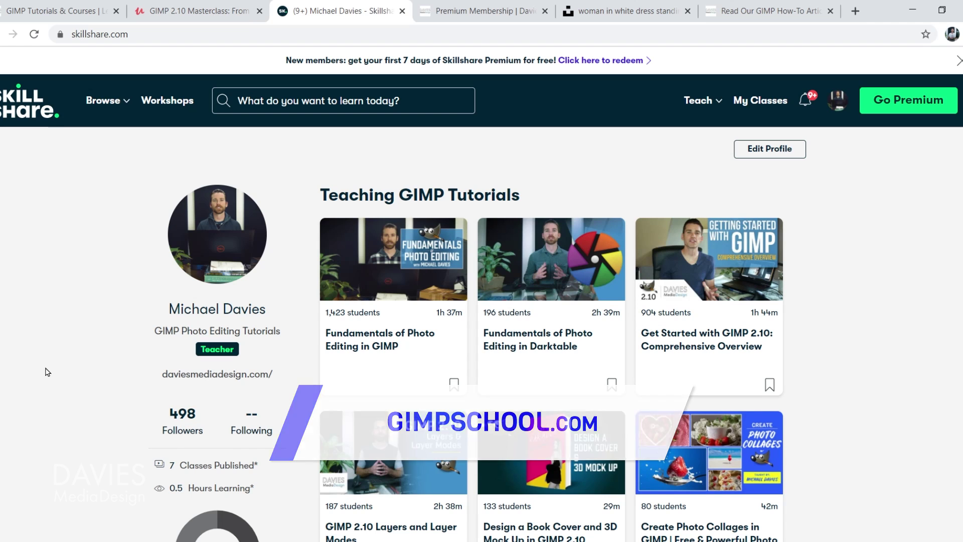
pyautogui.hotkey('ctrl', 'Tab')
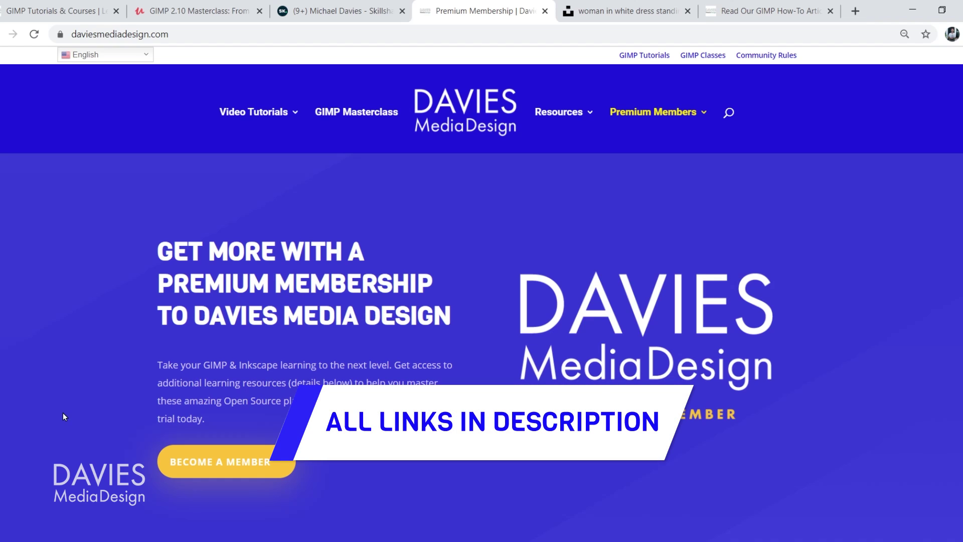
pyautogui.hotkey('ctrl', 'Tab')
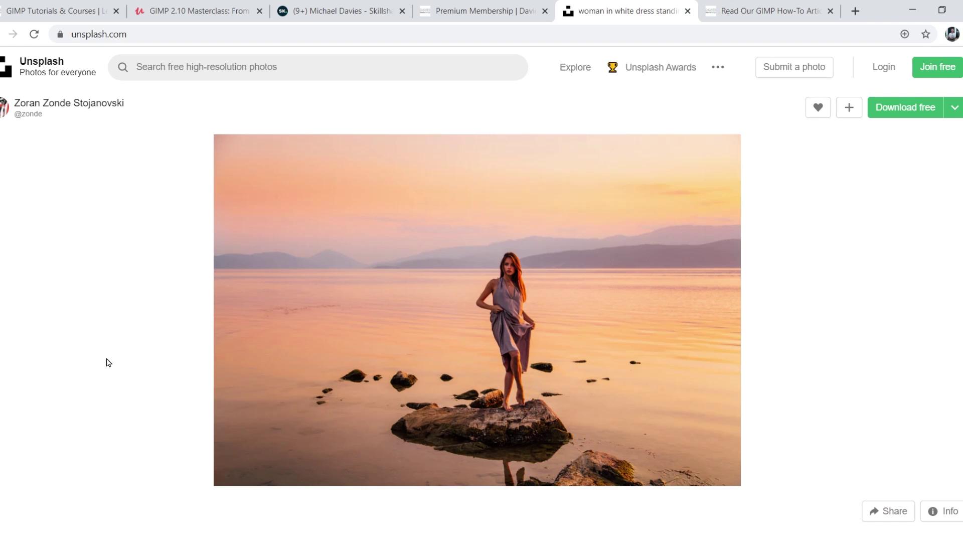
pyautogui.click(954, 114)
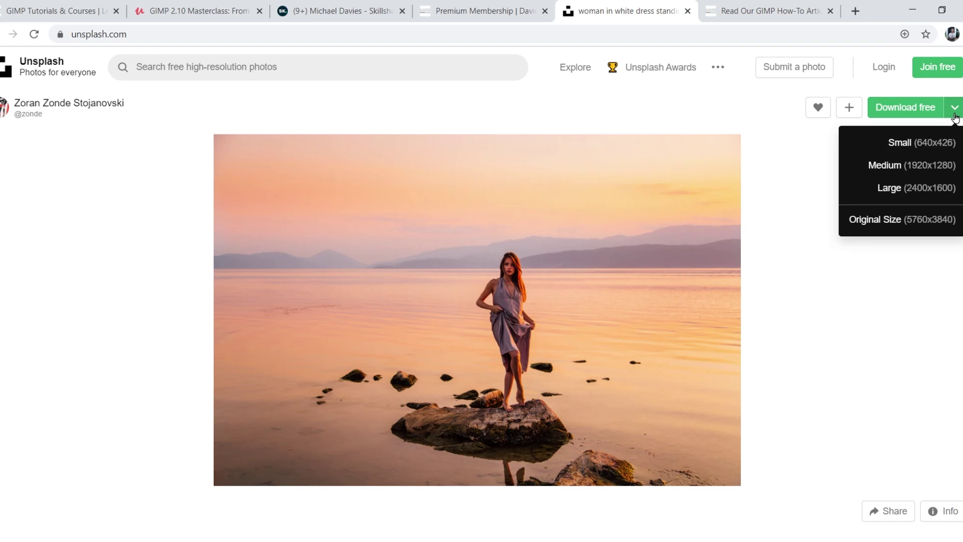
# Step: Download the Large 2400x1600 sunset photo, then cycle through the poster and email icon images back to it
pyautogui.click(886, 197)
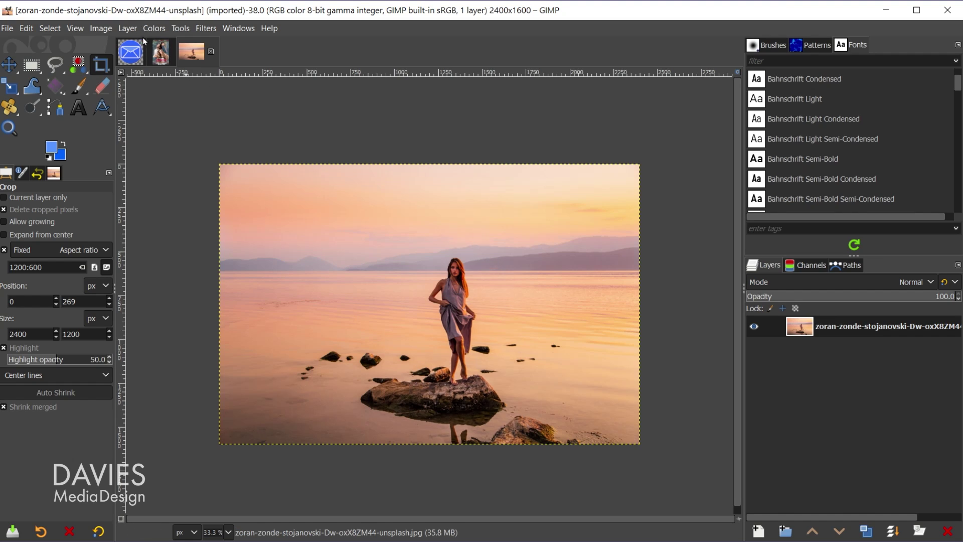
pyautogui.click(161, 54)
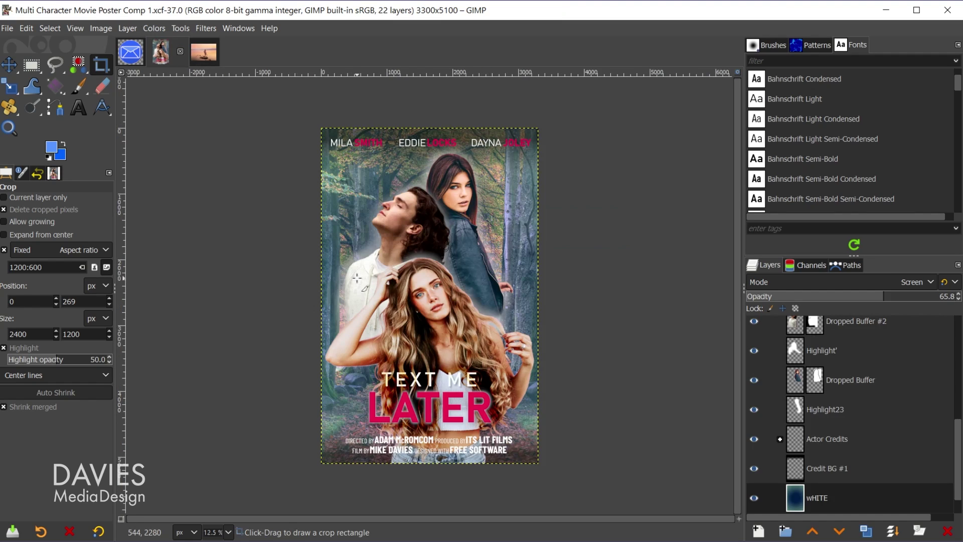
pyautogui.click(130, 51)
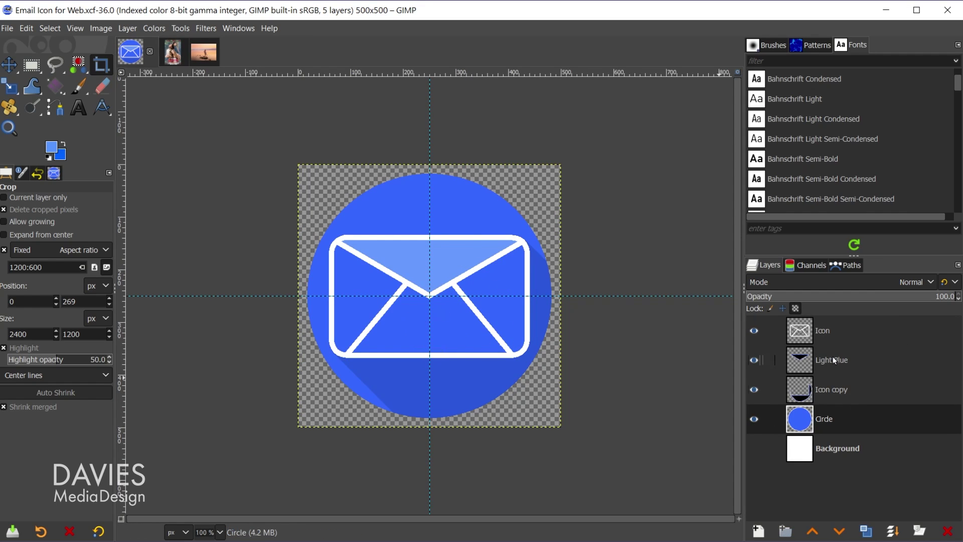
pyautogui.click(170, 56)
pyautogui.click(208, 57)
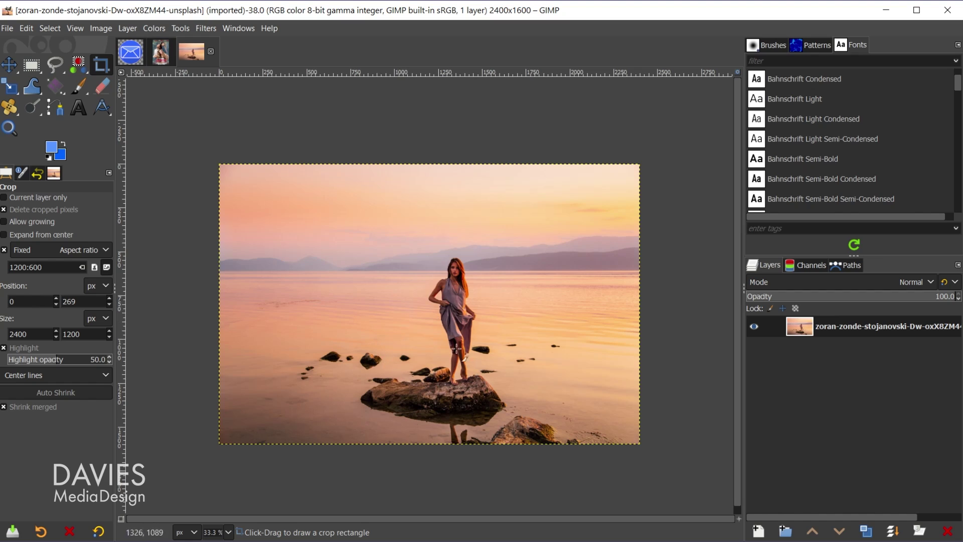
pyautogui.click(161, 57)
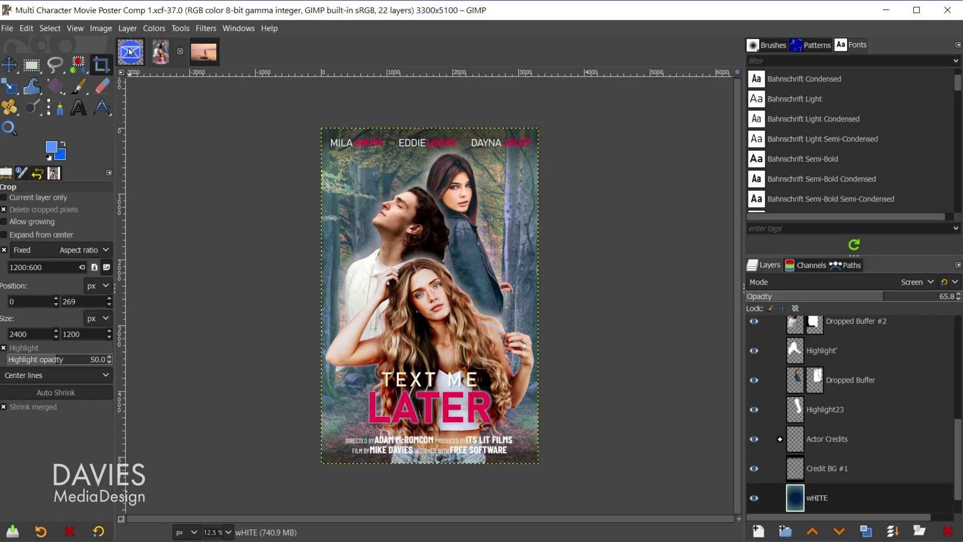
pyautogui.click(130, 51)
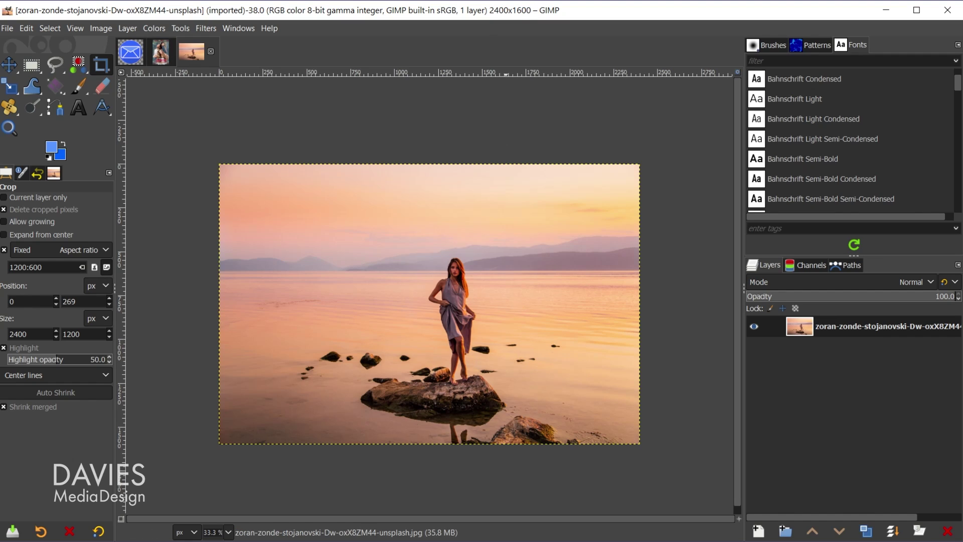
# Step: Start exporting the photo into the Save For Web folder under the name 'Original Photo'
pyautogui.click(7, 30)
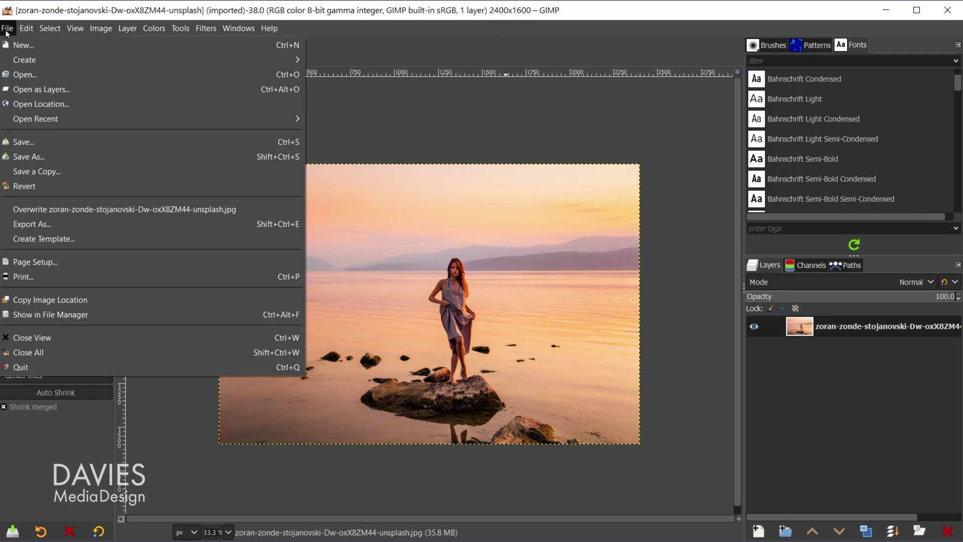
pyautogui.click(53, 224)
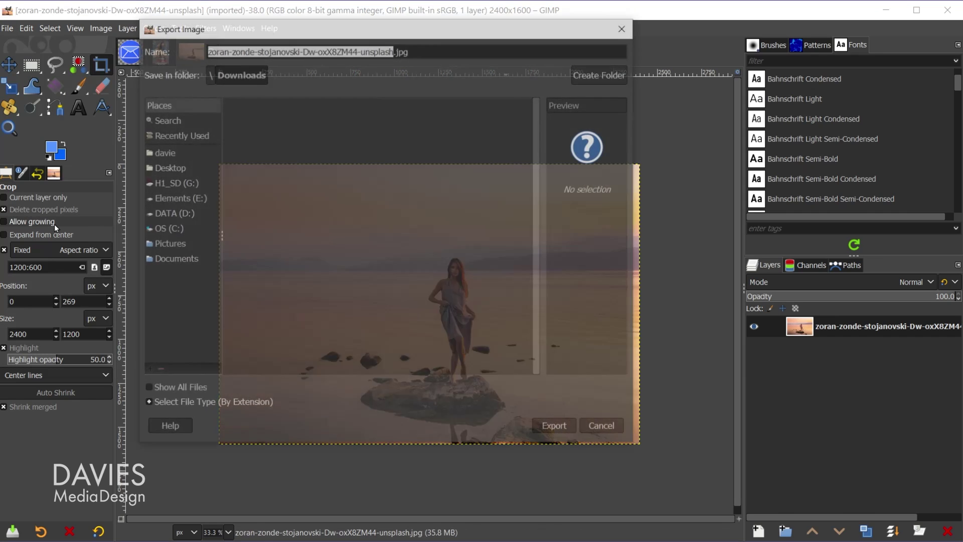
pyautogui.click(180, 135)
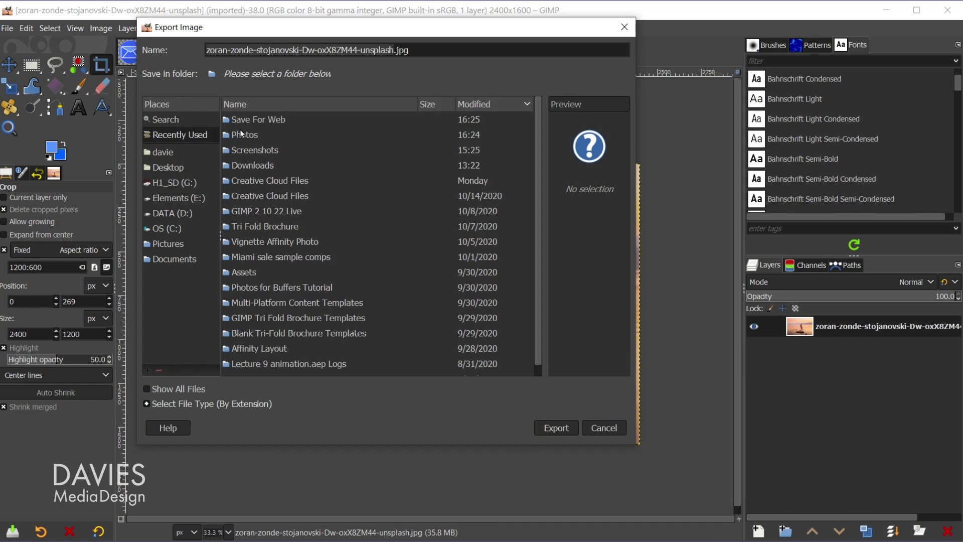
pyautogui.doubleClick(249, 122)
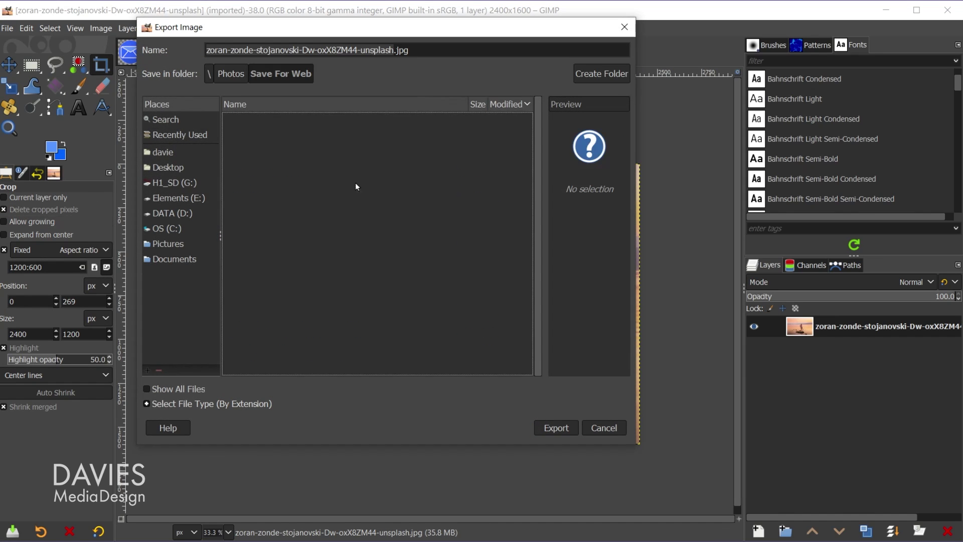
pyautogui.moveTo(394, 50); pyautogui.dragTo(198, 52)
pyautogui.write('Original Photo')
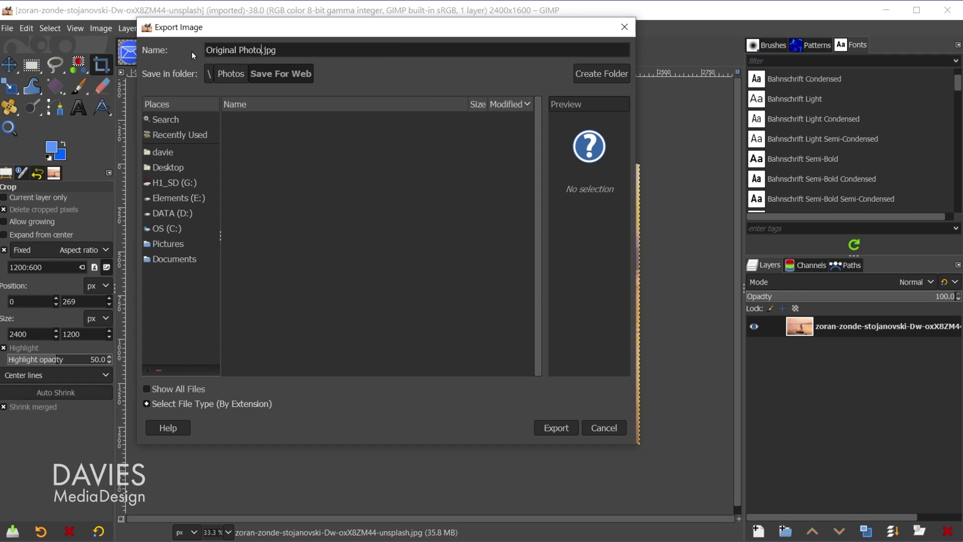
pyautogui.moveTo(275, 50); pyautogui.dragTo(262, 50)
# Step: Choose JPEG image as the file type and export at quality 86
pyautogui.click(246, 404)
pyautogui.scroll(-5, 235, 370)
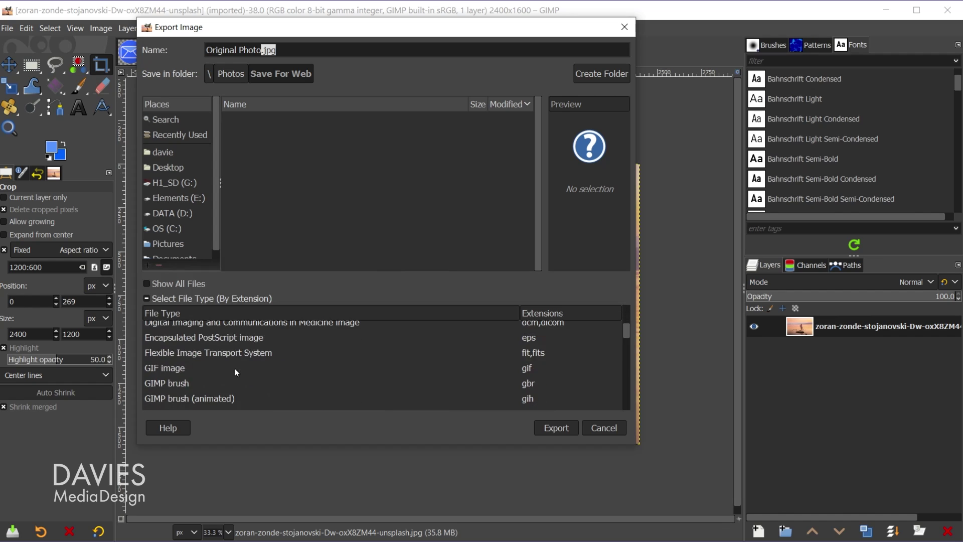
pyautogui.scroll(-3, 237, 370)
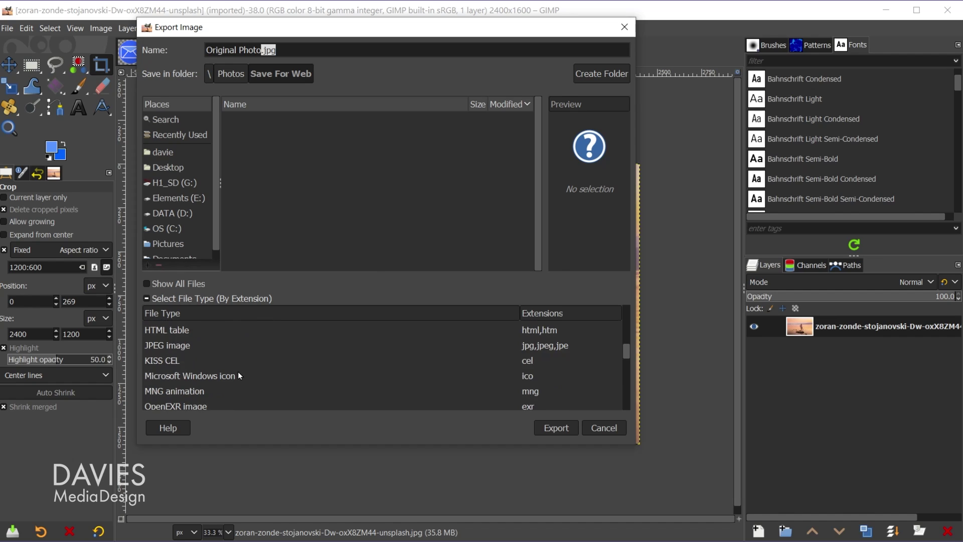
pyautogui.click(185, 347)
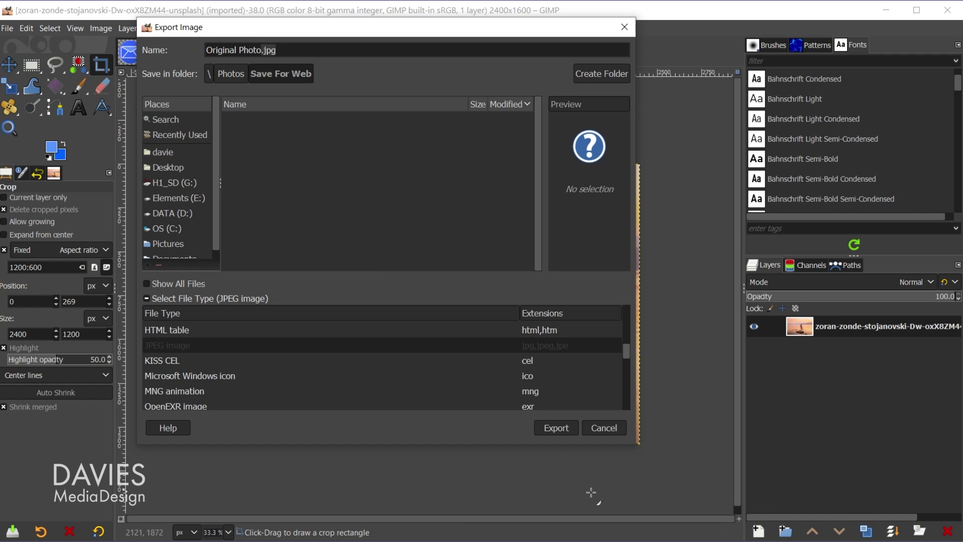
pyautogui.click(565, 429)
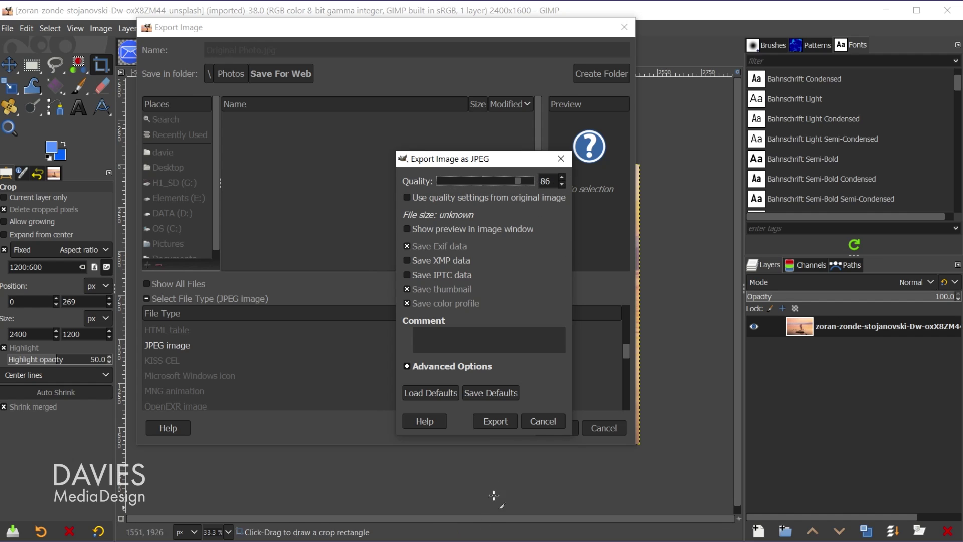
pyautogui.click(505, 421)
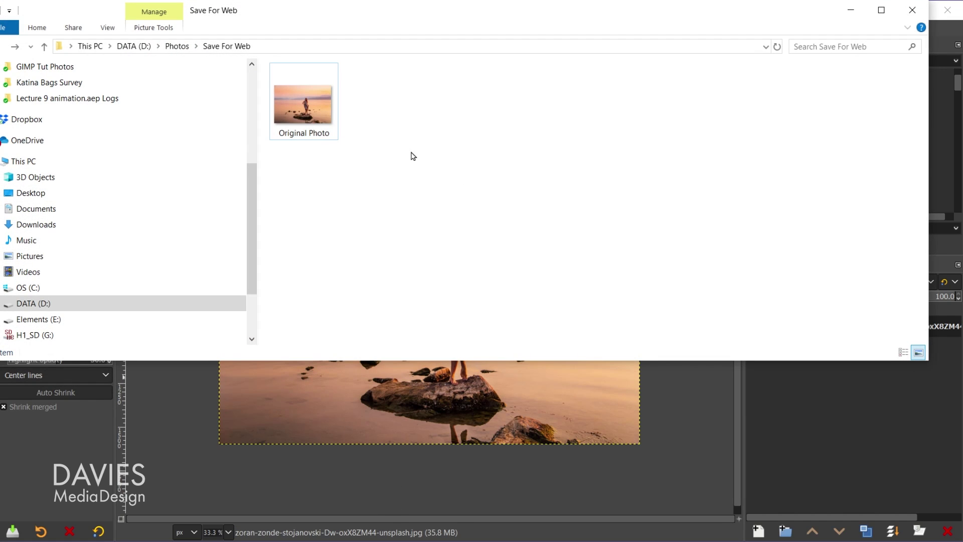
pyautogui.click(317, 110)
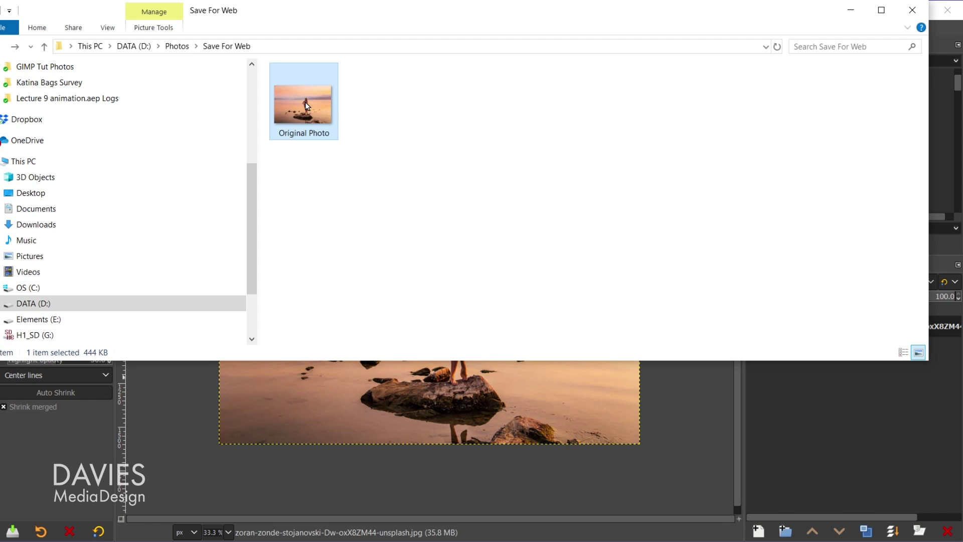
pyautogui.moveTo(308, 107)
pyautogui.click(850, 10)
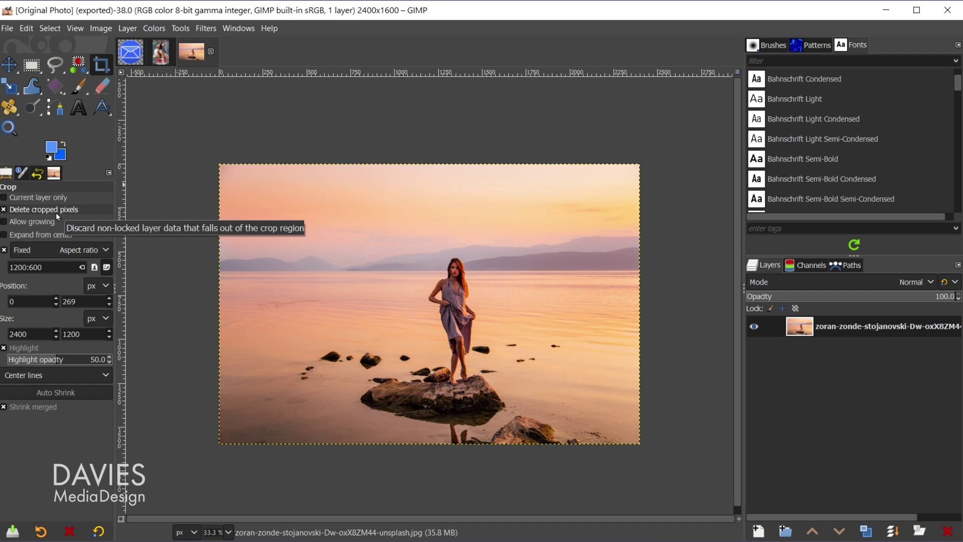
# Step: Keep the Crop tool's fixed aspect ratio on and set it to 1200:600
pyautogui.click(3, 253)
pyautogui.click(4, 250)
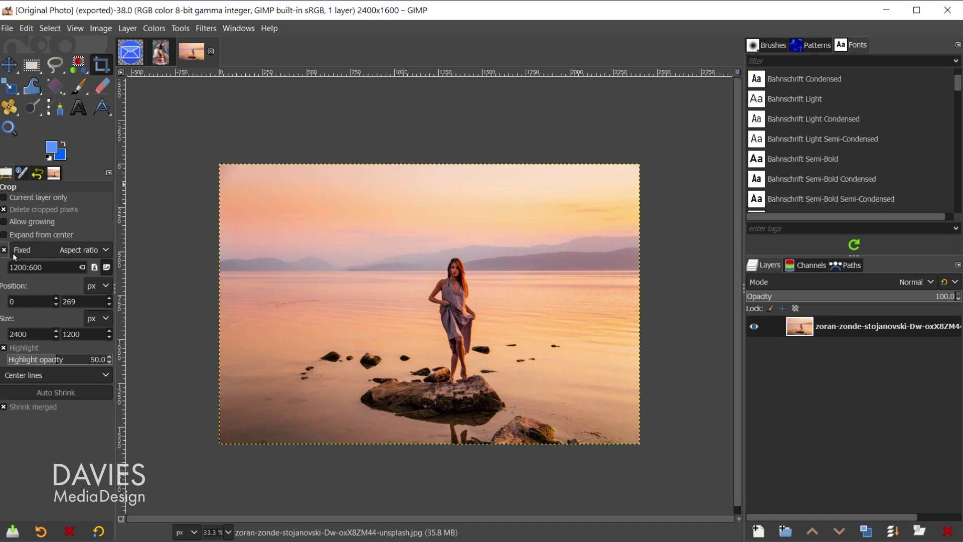
pyautogui.click(30, 267)
pyautogui.moveTo(43, 267); pyautogui.dragTo(18, 267)
pyautogui.write('600')
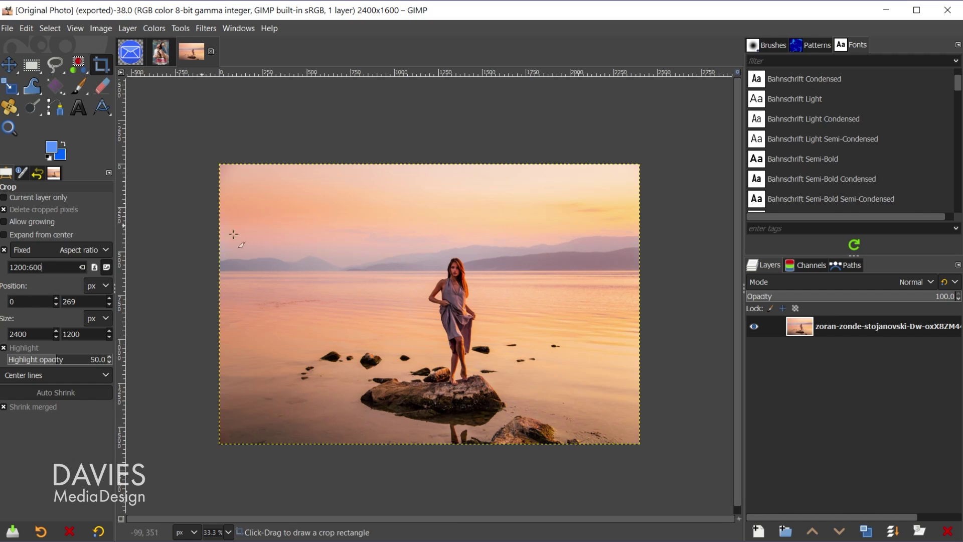
# Step: Draw a full-width crop rectangle over the photo and apply it, trimming top and bottom
pyautogui.moveTo(255, 199); pyautogui.dragTo(694, 390)
pyautogui.moveTo(271, 379); pyautogui.dragTo(200, 393)
pyautogui.moveTo(461, 267); pyautogui.dragTo(457, 283)
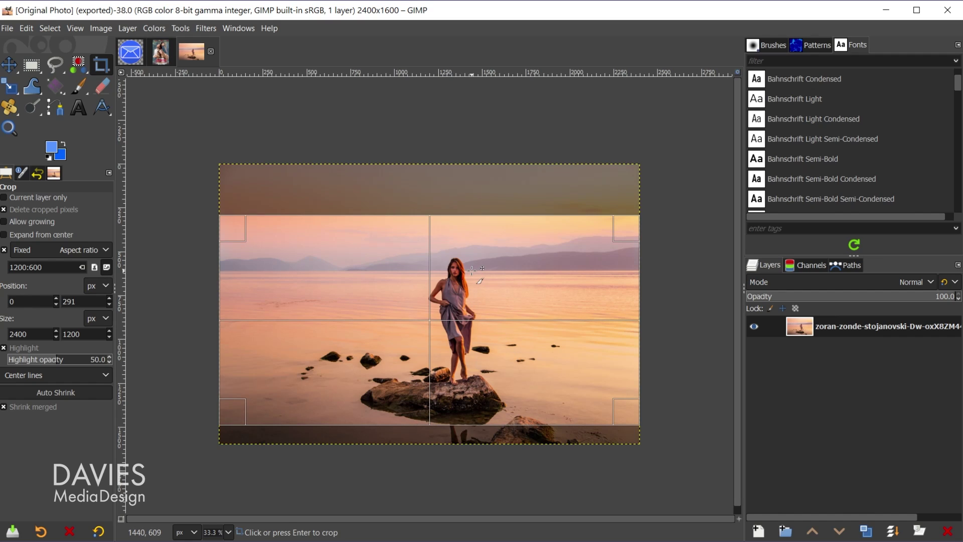
pyautogui.press('Return')
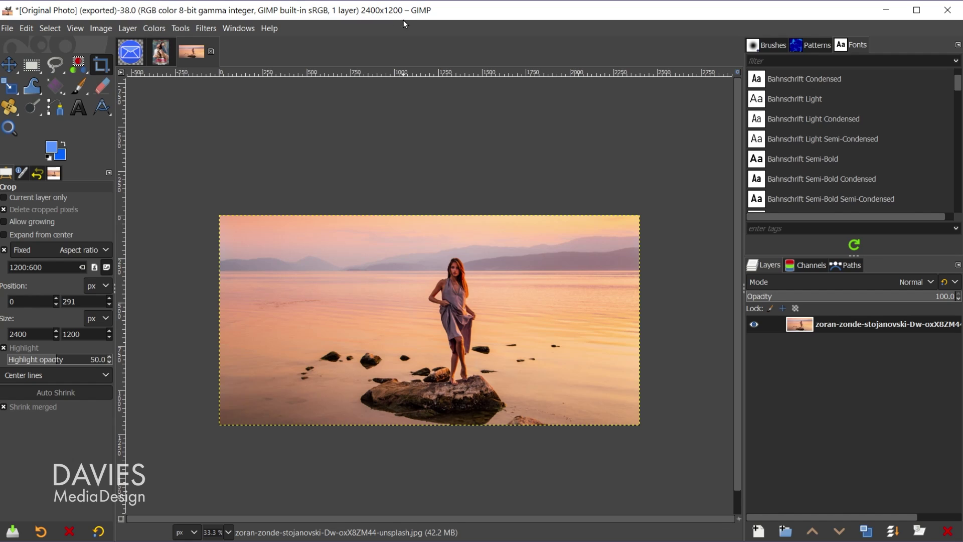
# Step: Scale the cropped photo to 1200 px wide (1200x600) using NoHalo interpolation
pyautogui.click(101, 28)
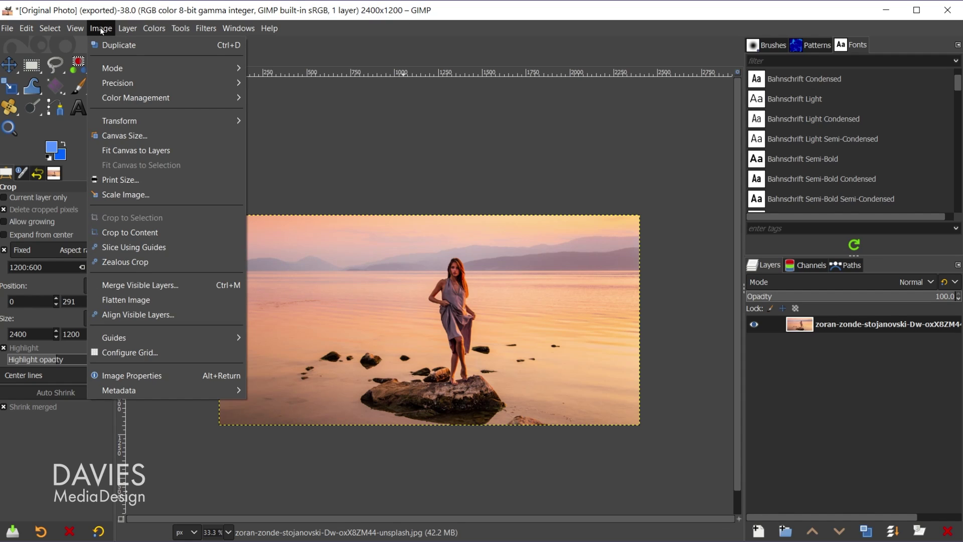
pyautogui.click(149, 193)
pyautogui.write('1200')
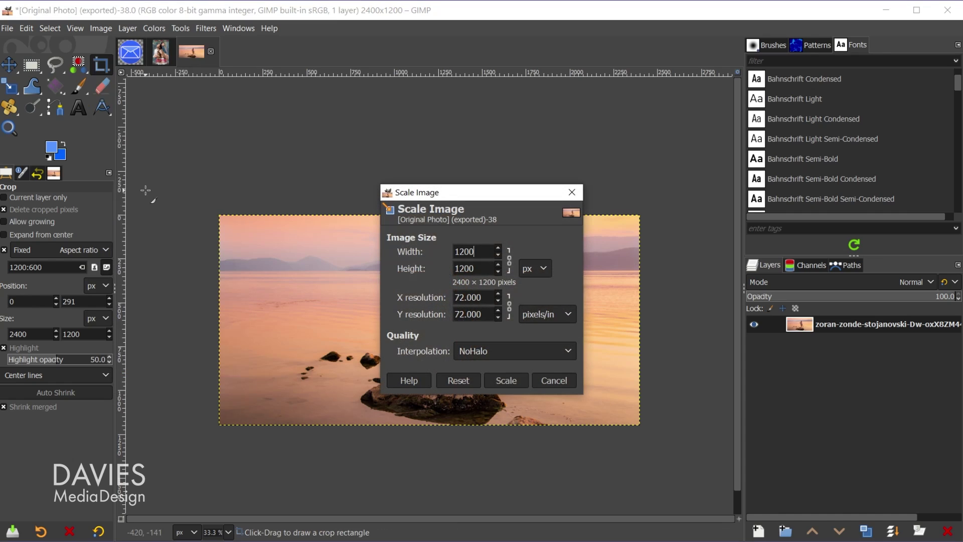
pyautogui.press('Tab')
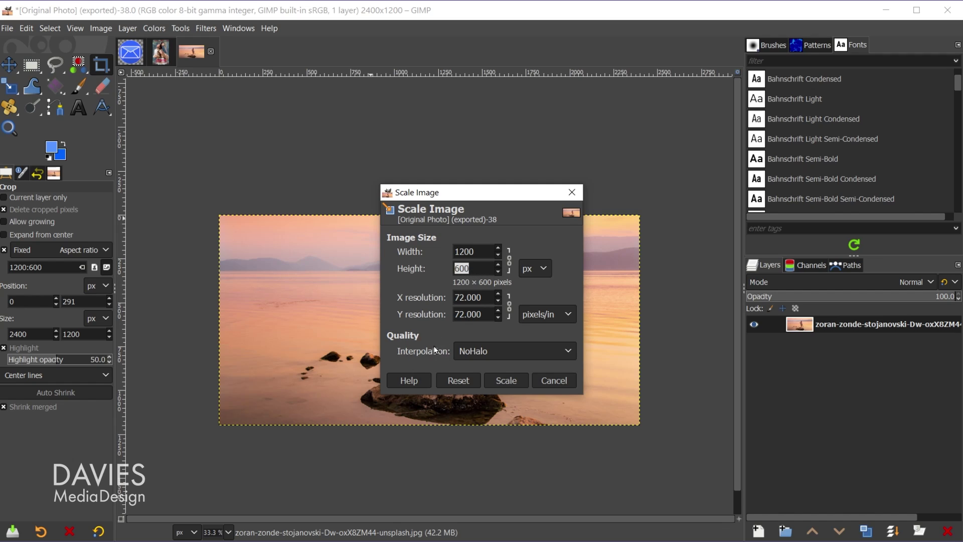
pyautogui.click(492, 350)
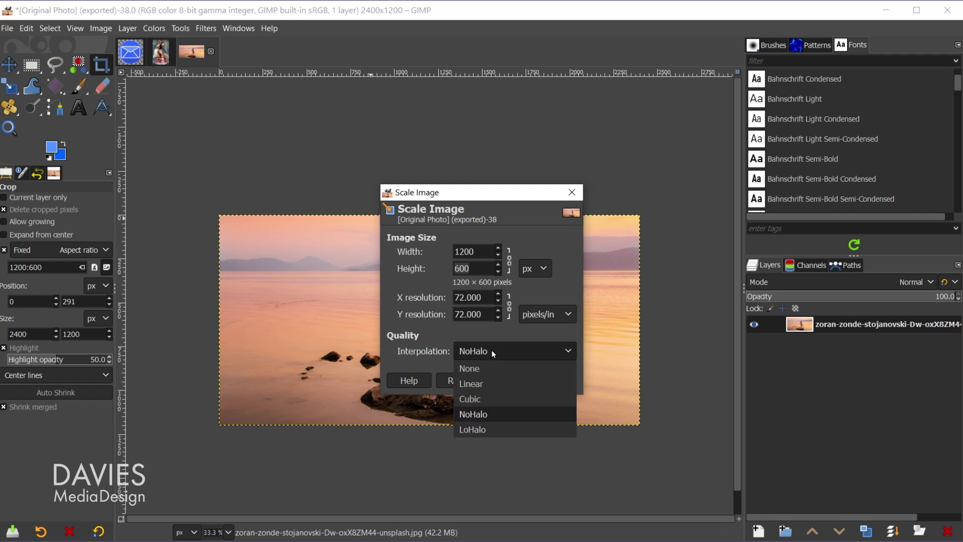
pyautogui.click(486, 418)
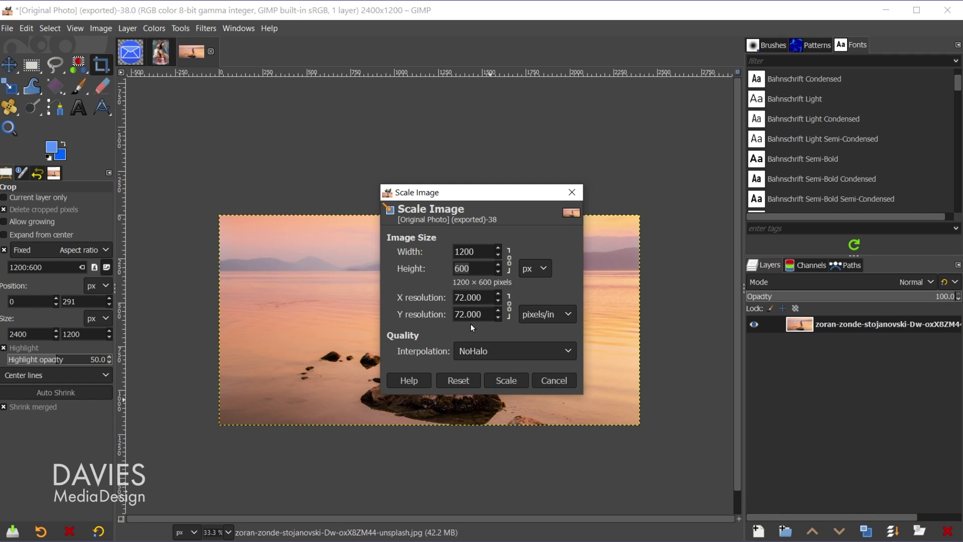
pyautogui.click(507, 380)
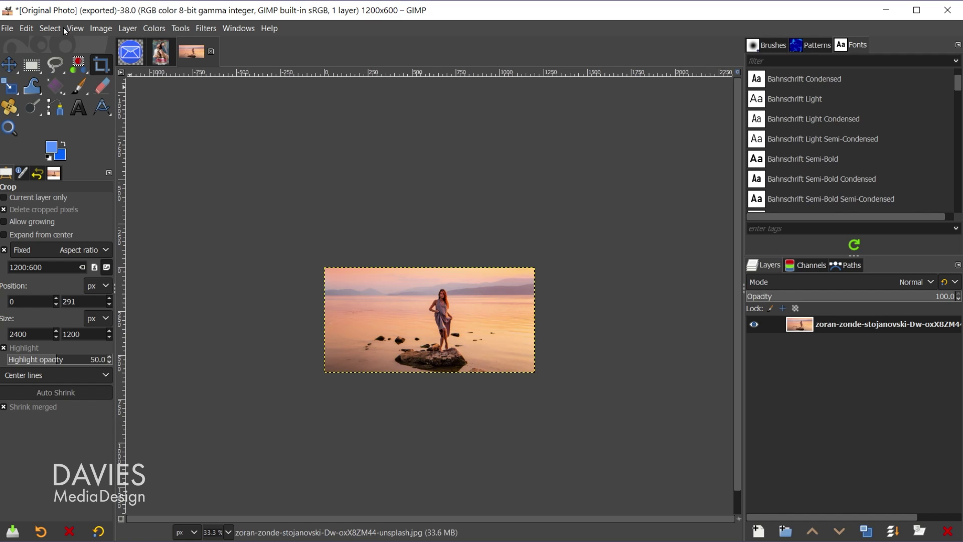
# Step: Export the scaled photo as 'Original Photo Scaled.jpg' at the default quality 86
pyautogui.click(7, 28)
pyautogui.click(54, 223)
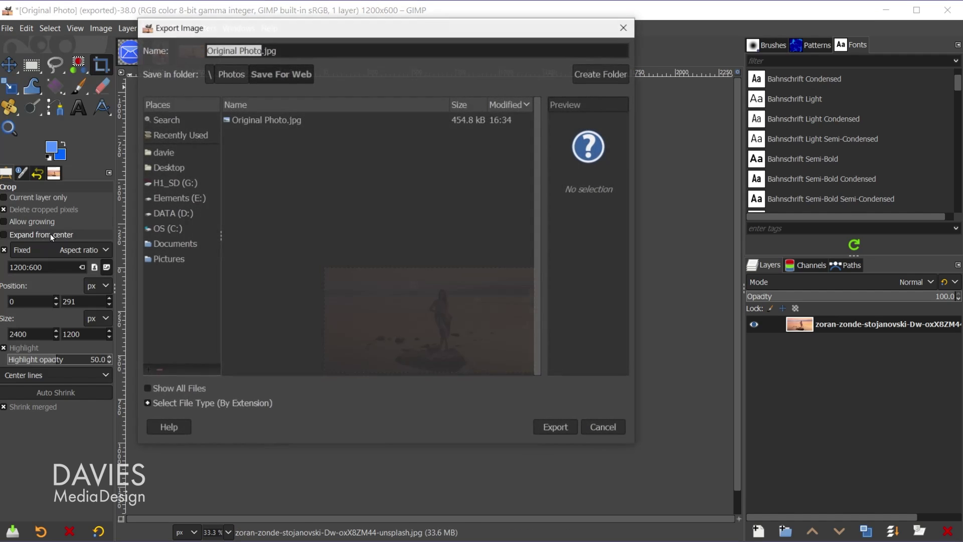
pyautogui.click(260, 52)
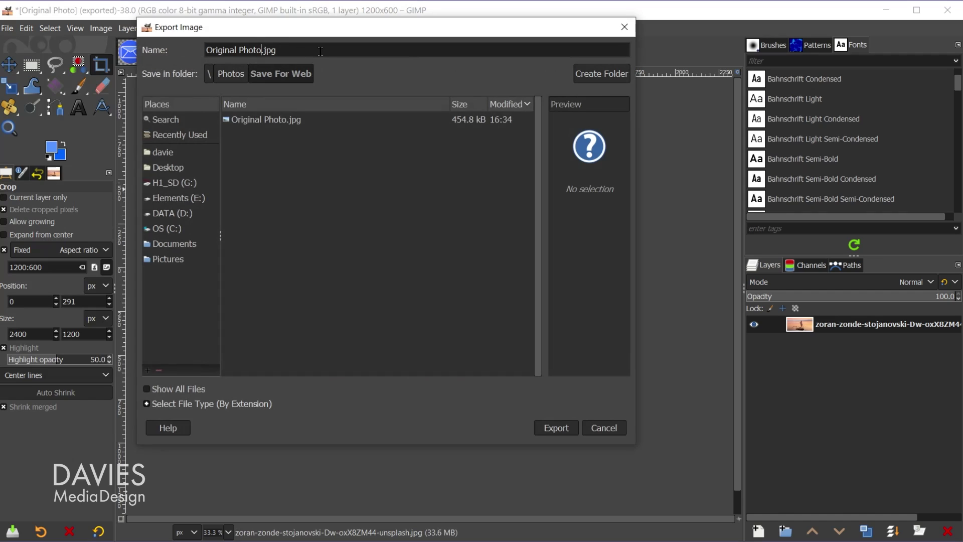
pyautogui.write('Scaled')
pyautogui.click(557, 428)
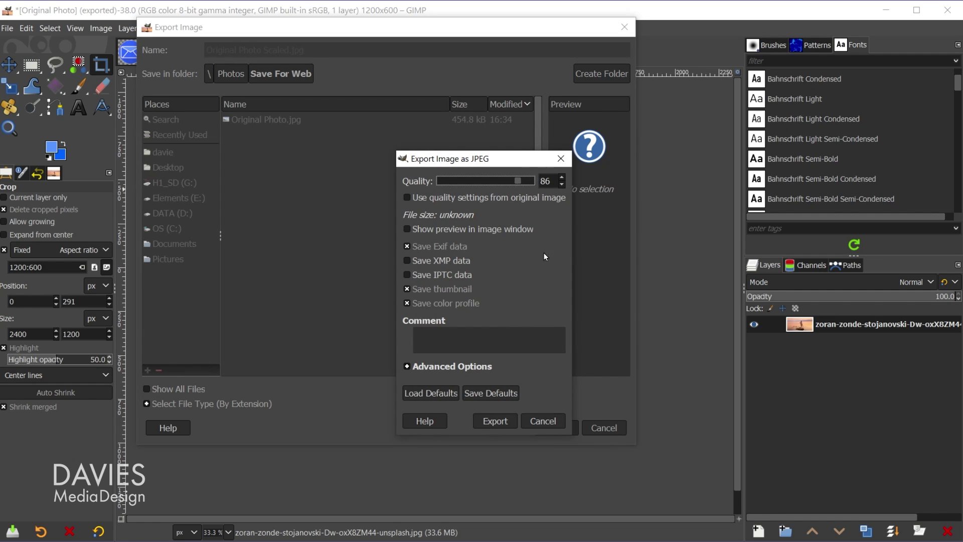
pyautogui.click(496, 423)
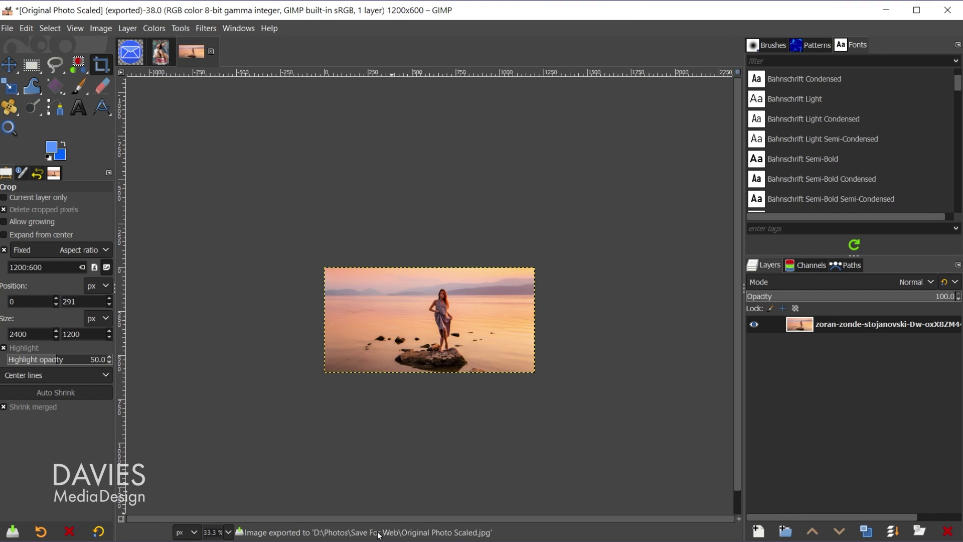
pyautogui.hotkey('alt', 'Tab')
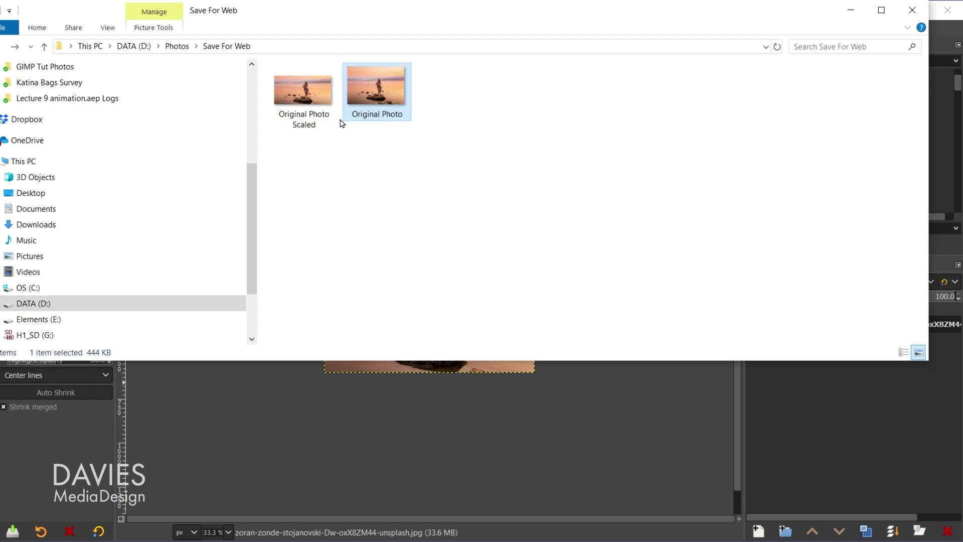
pyautogui.moveTo(385, 81)
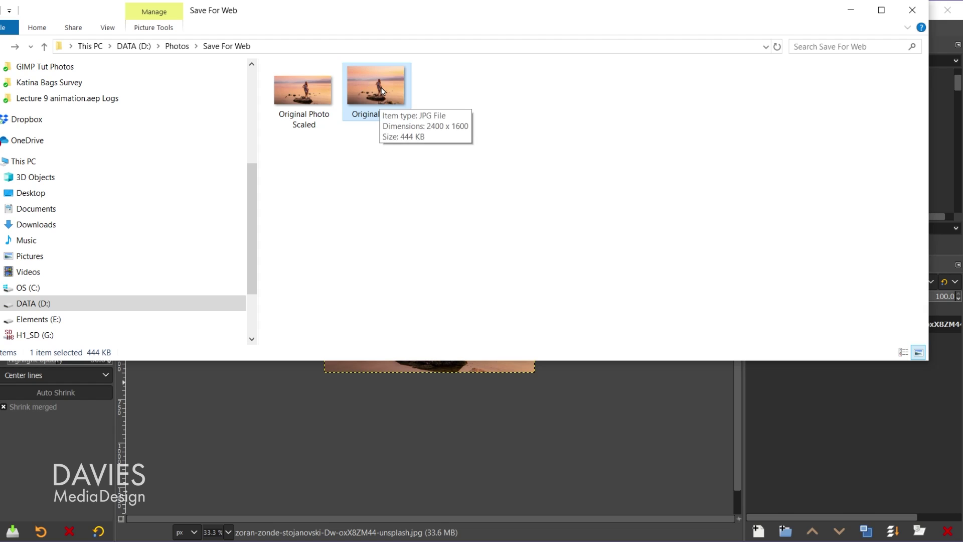
pyautogui.click(300, 94)
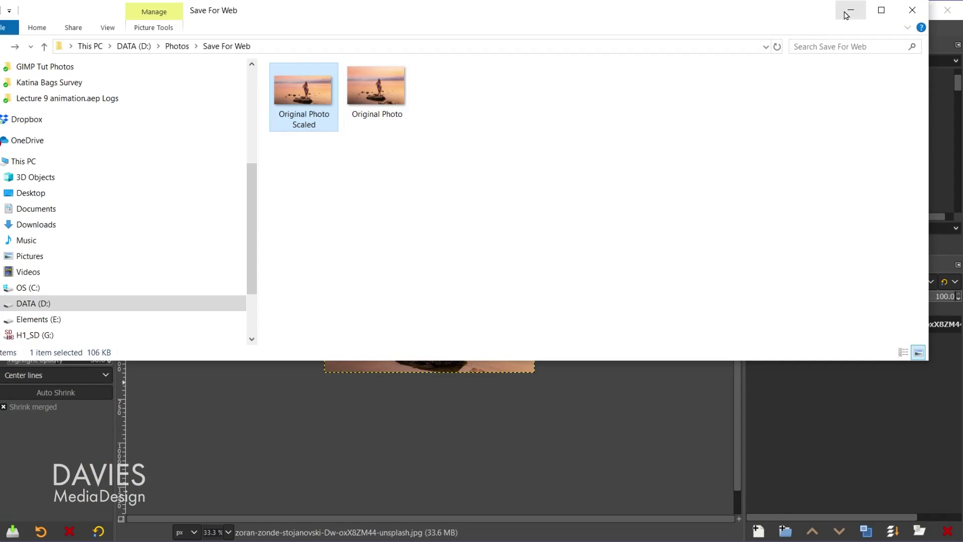
pyautogui.click(848, 9)
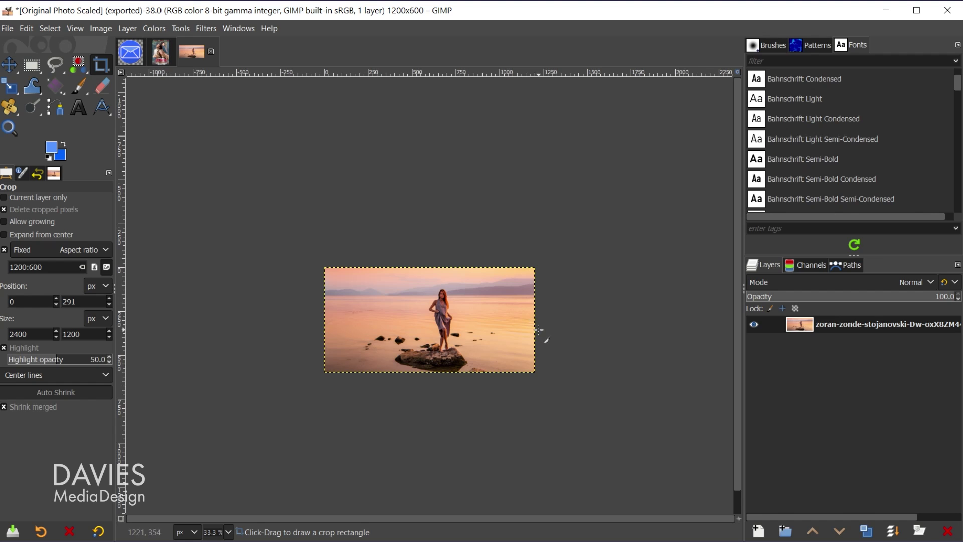
# Step: Export another copy named 'Original Photo Optimized Scaled.jpg', reaching the JPEG options
pyautogui.click(4, 29)
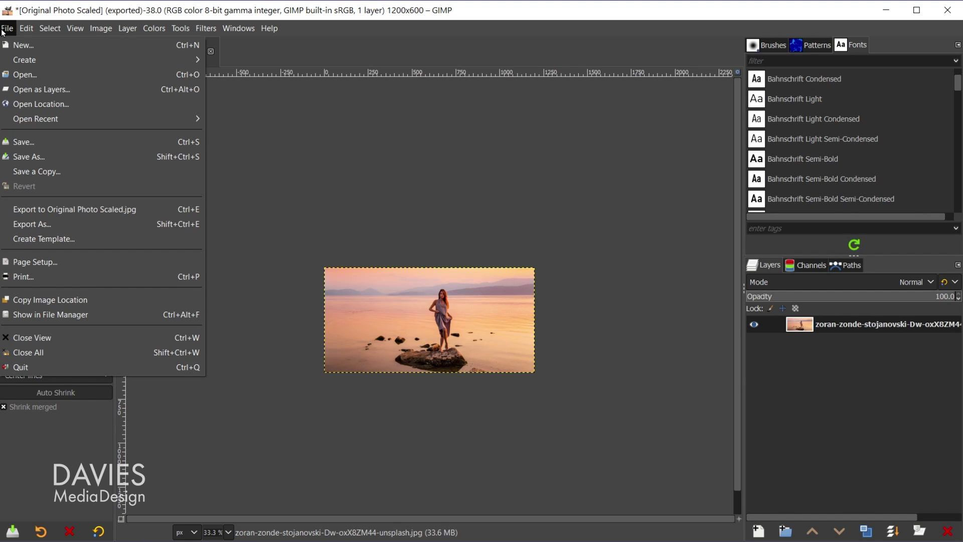
pyautogui.click(43, 220)
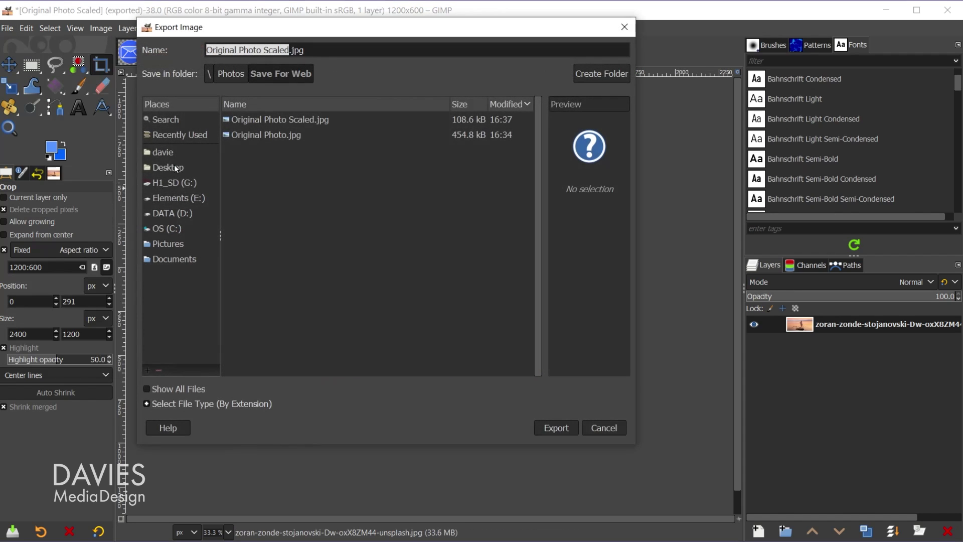
pyautogui.click(263, 50)
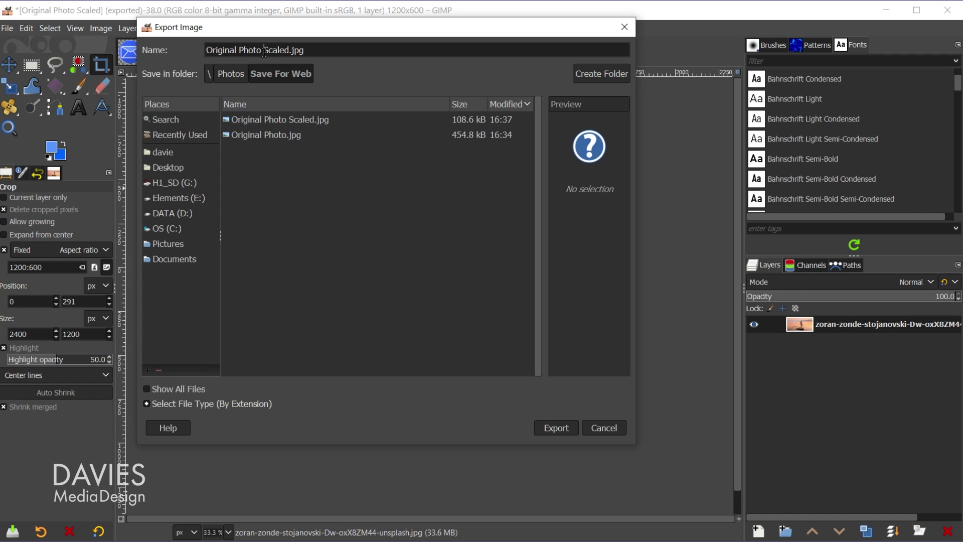
pyautogui.write('Optimized')
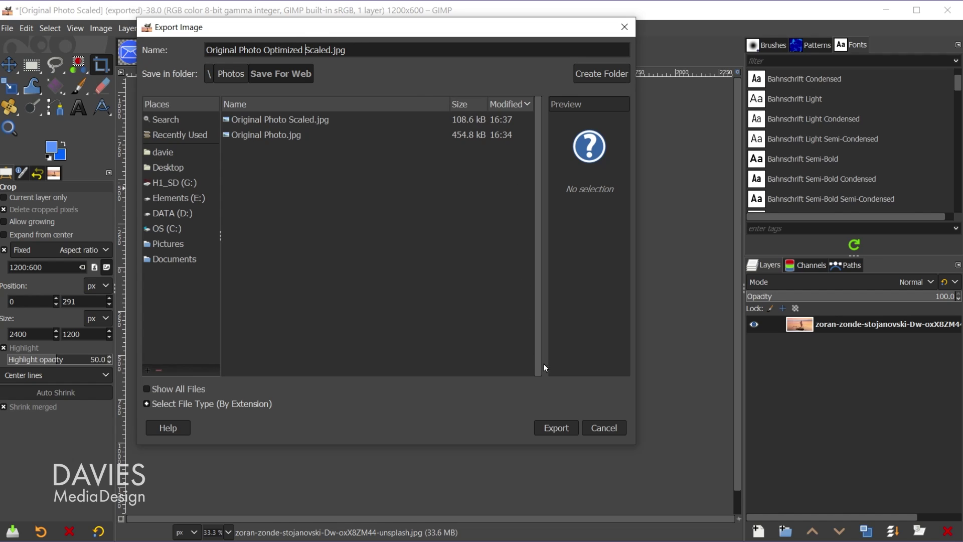
pyautogui.click(560, 429)
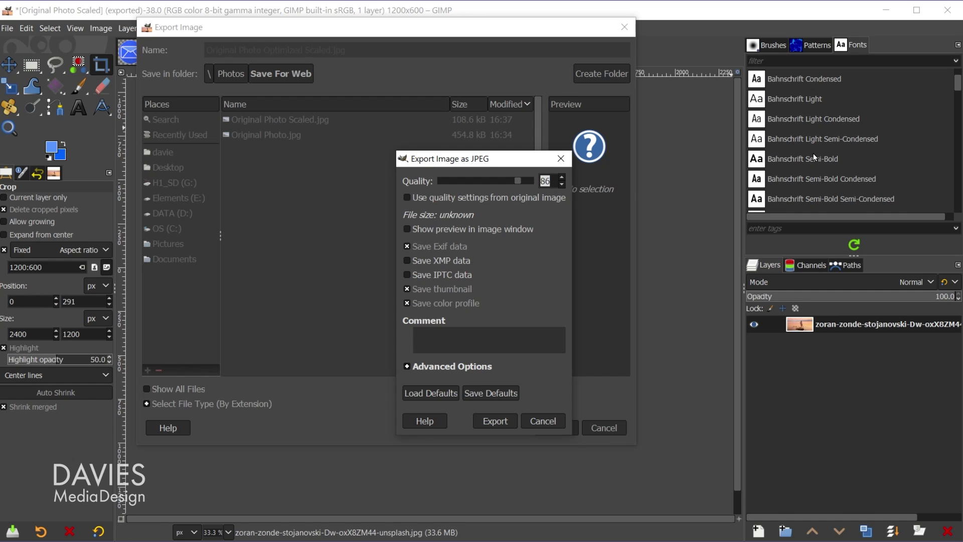
# Step: Set the JPEG quality to 70 and expand the Advanced Options
pyautogui.write('70')
pyautogui.click(466, 366)
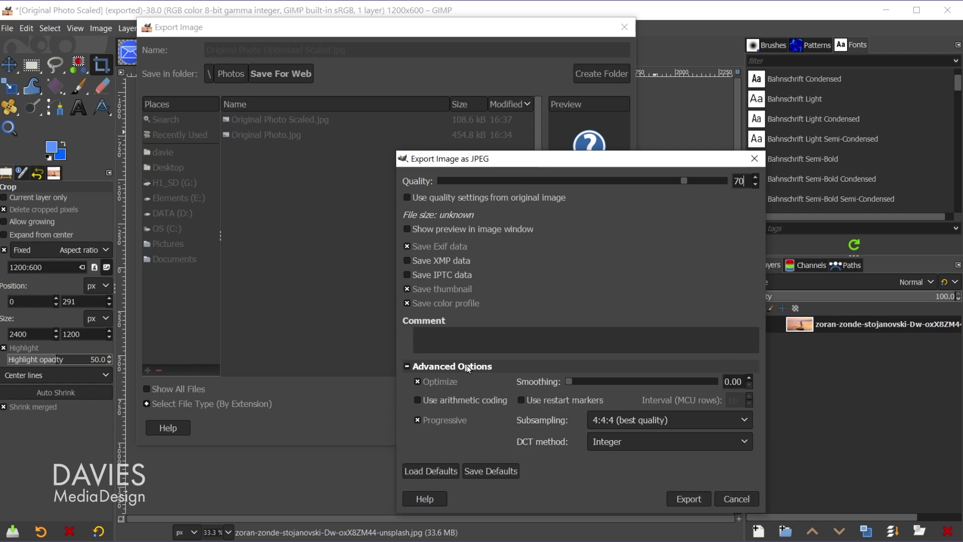
pyautogui.moveTo(570, 162); pyautogui.dragTo(529, 124)
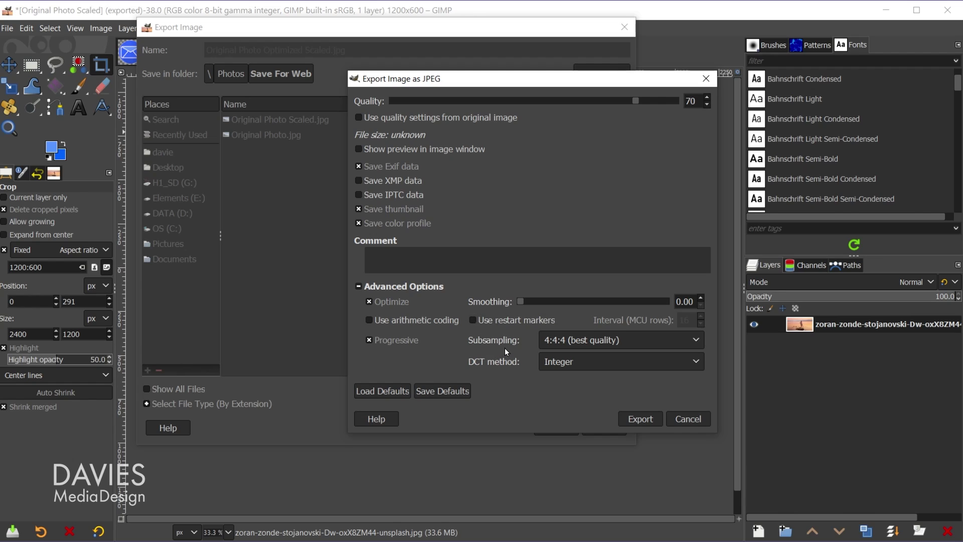
# Step: Choose 4:2:2 horizontal chroma subsampling and export the optimized JPEG
pyautogui.click(610, 340)
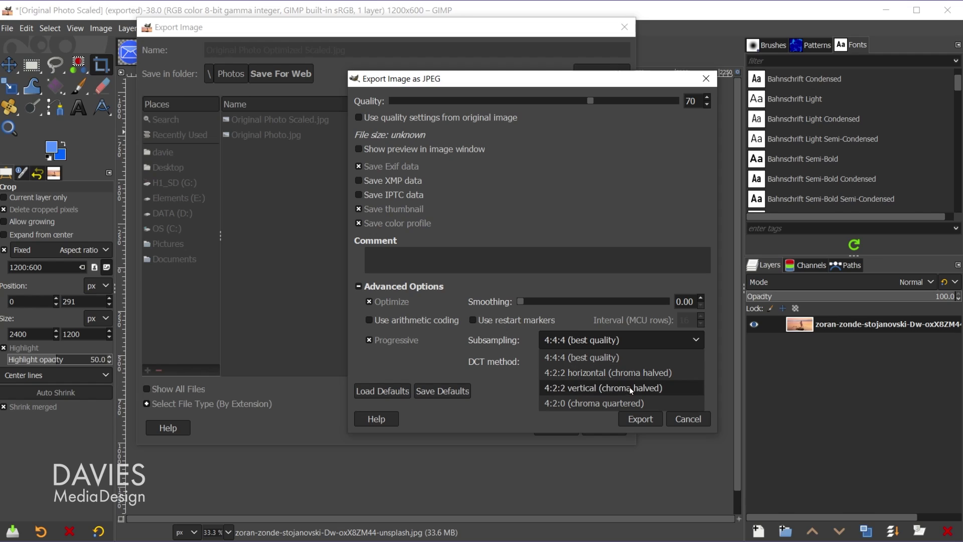
pyautogui.click(581, 377)
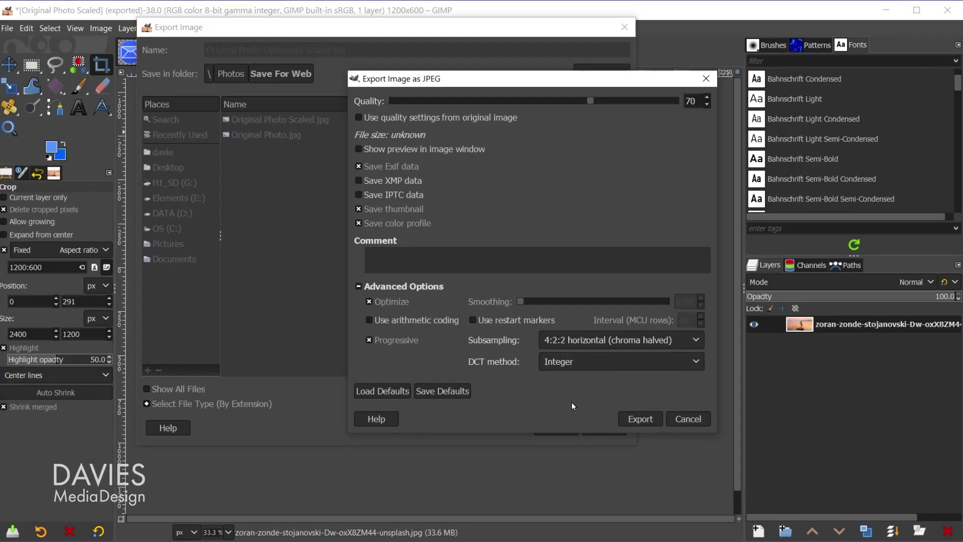
pyautogui.click(647, 422)
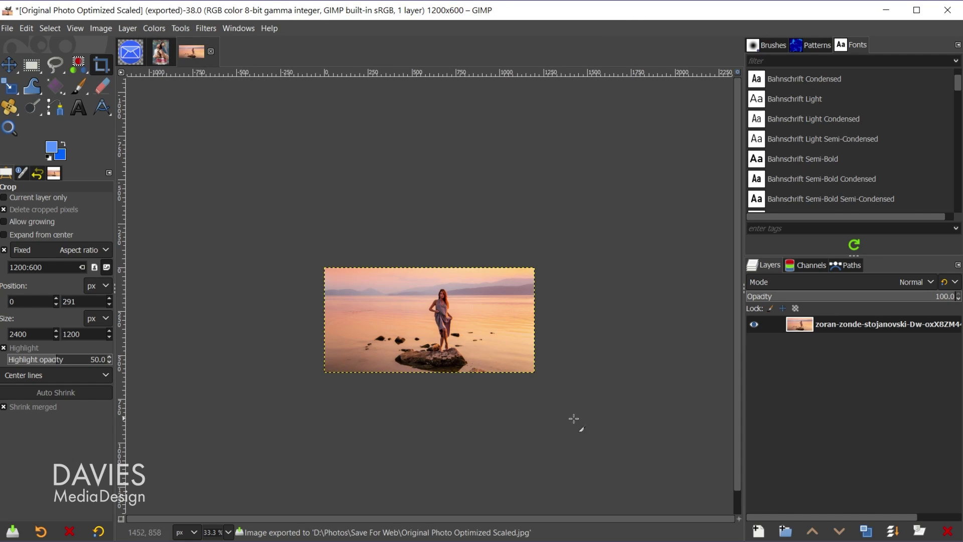
# Step: Check in File Explorer that Original Photo Optimized Scaled.jpg is 1200 x 600 at 54.1 KB
pyautogui.hotkey('alt', 'Tab')
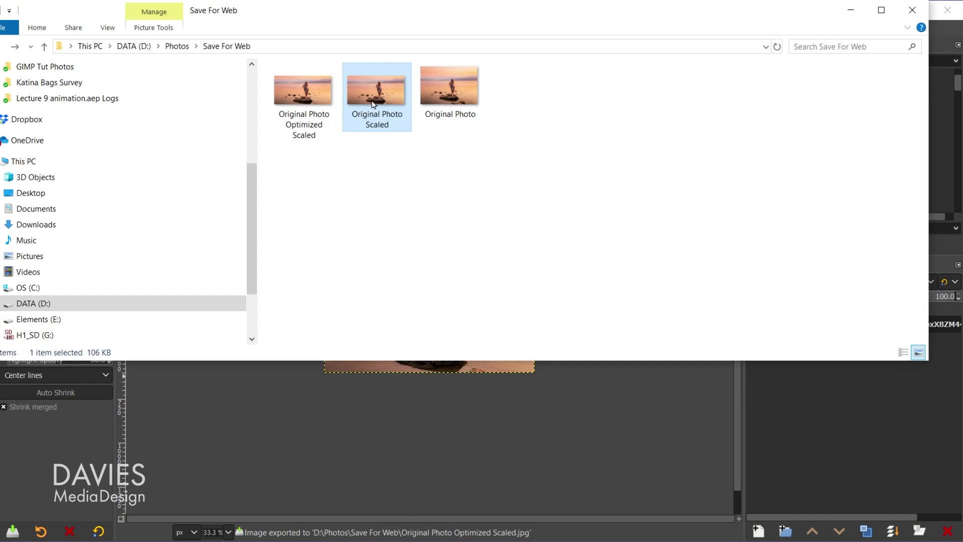
pyautogui.moveTo(385, 92)
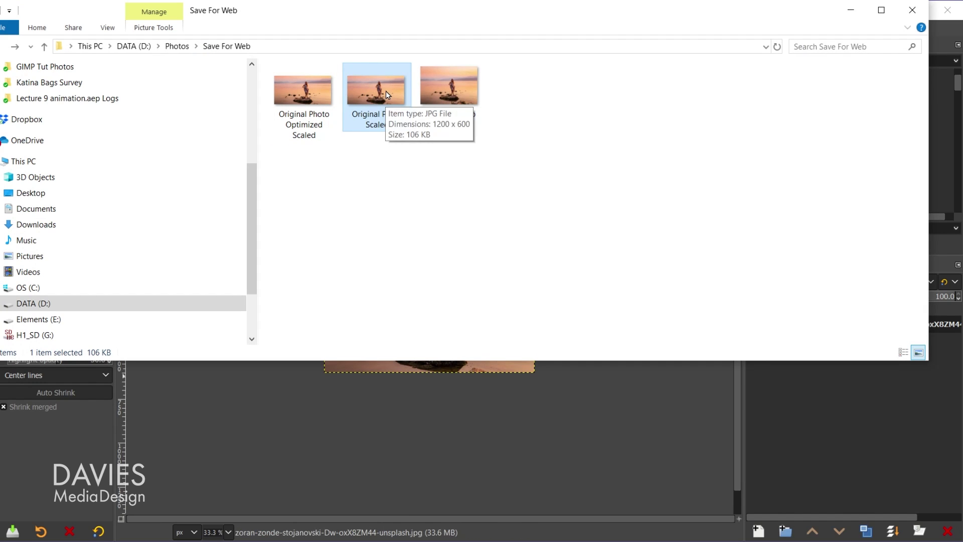
pyautogui.click(303, 97)
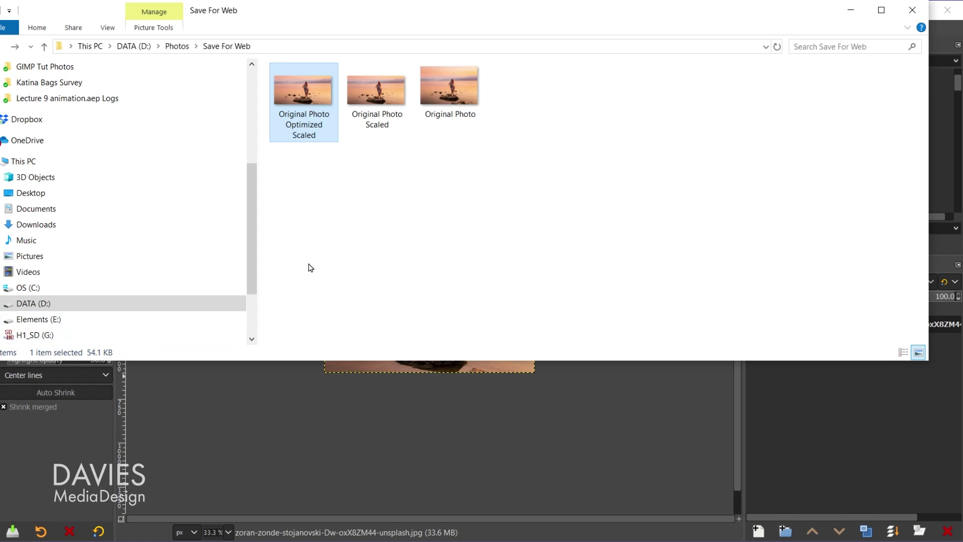
pyautogui.moveTo(294, 92)
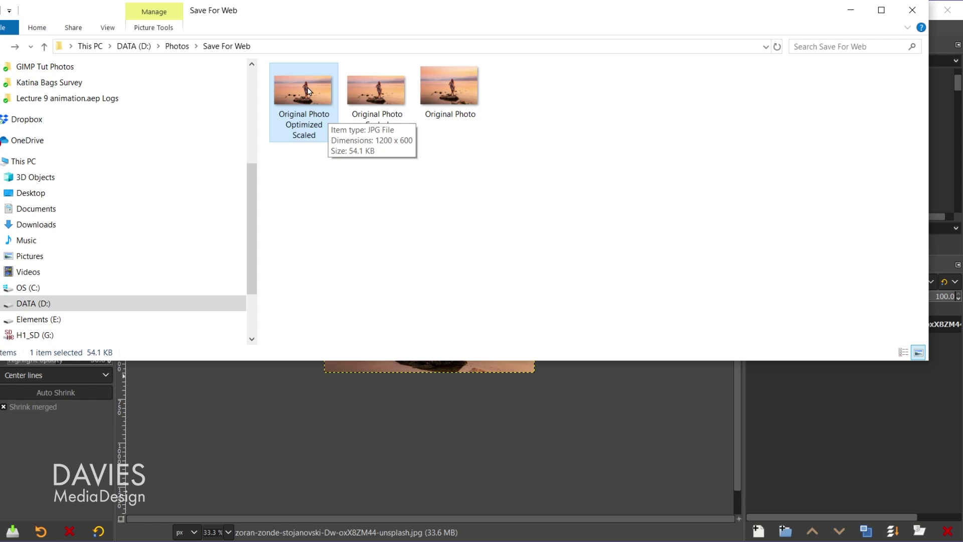
pyautogui.doubleClick(308, 88)
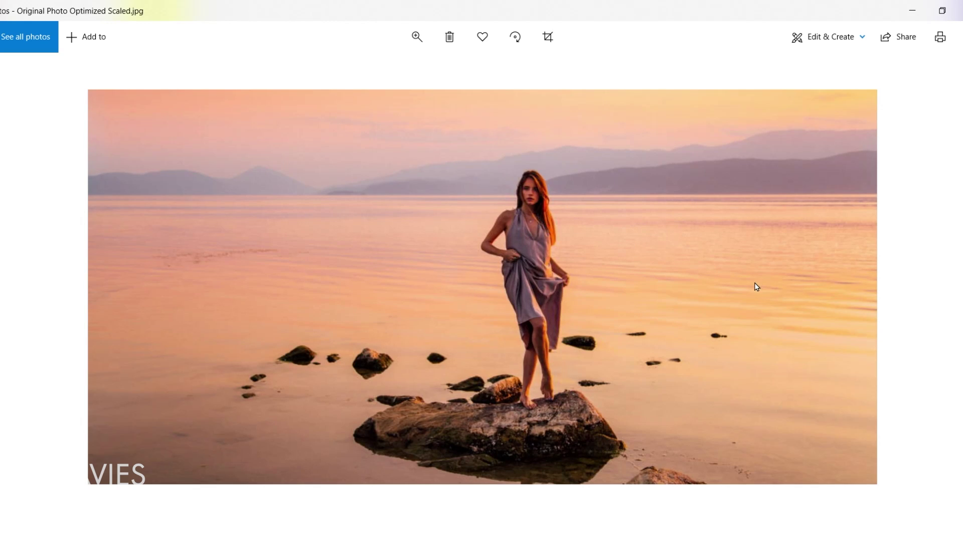
pyautogui.press('Right')
pyautogui.press('Right')
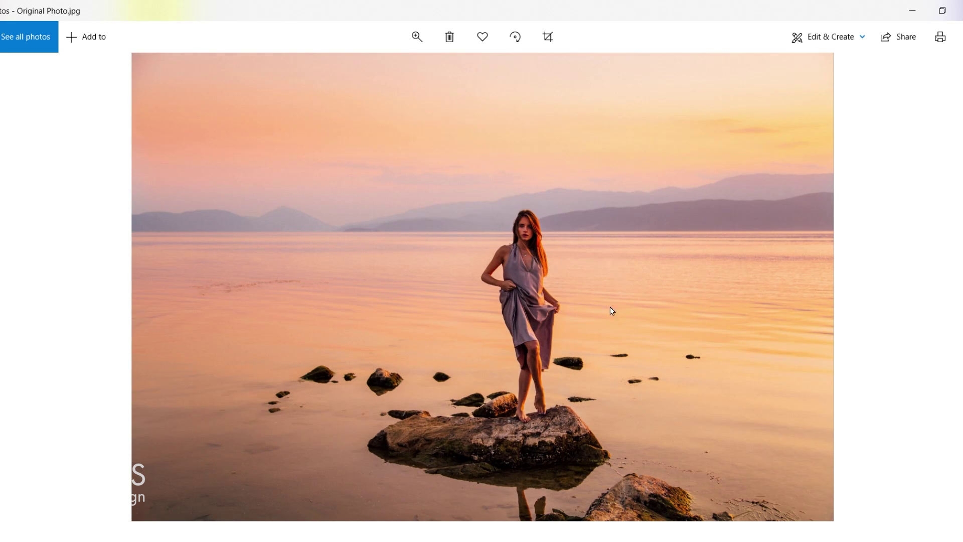
pyautogui.press('Left')
pyautogui.press('Left')
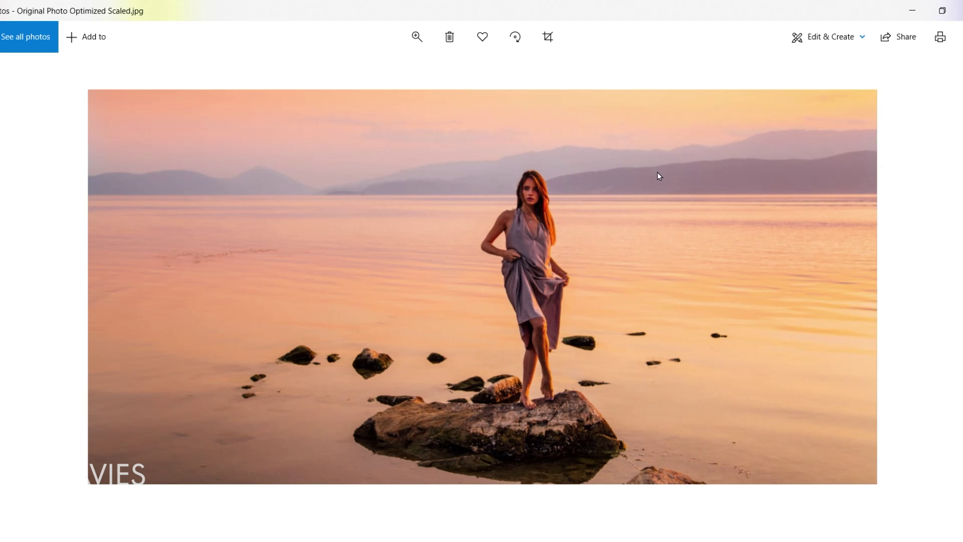
pyautogui.hotkey('alt', 'F4')
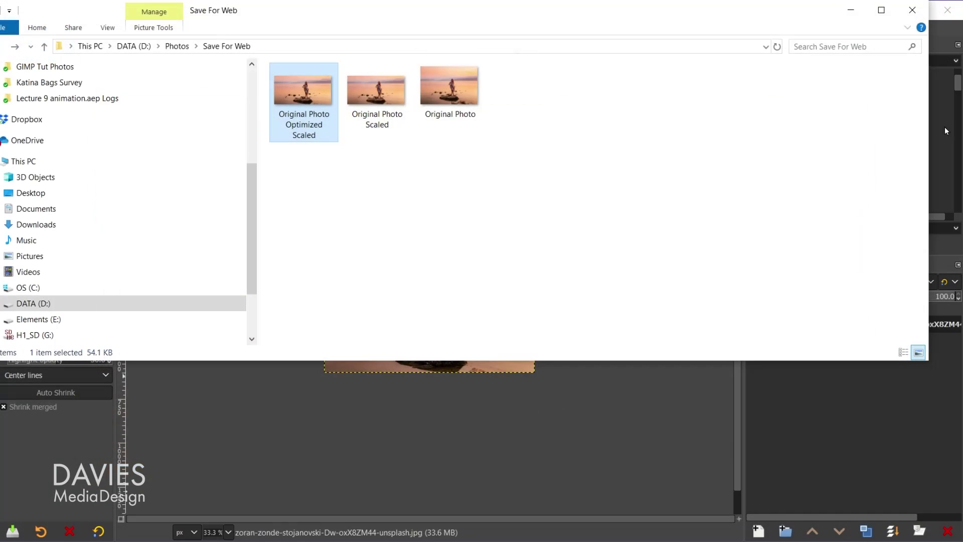
# Step: Bring GIMP forward and switch to the Multi Character Movie Poster Comp 1 image
pyautogui.click(468, 446)
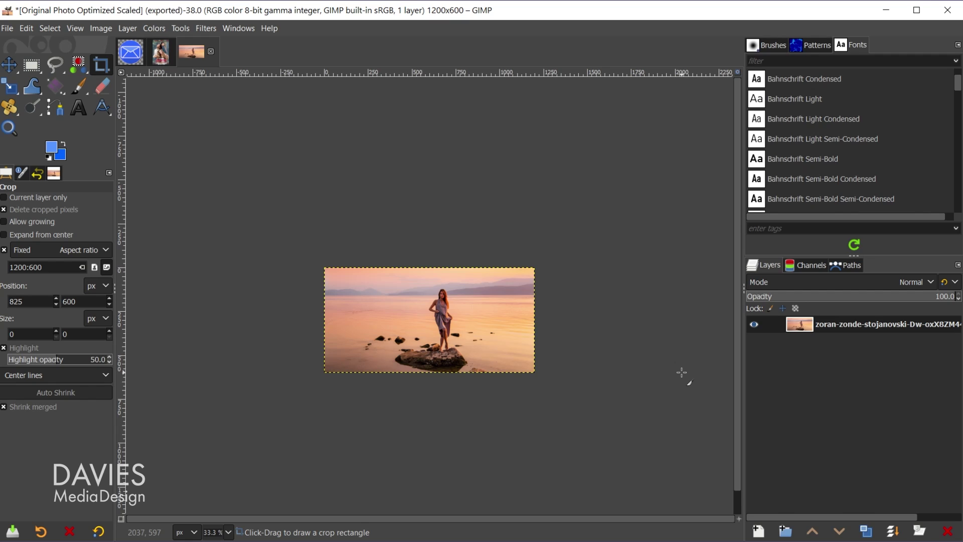
pyautogui.click(160, 52)
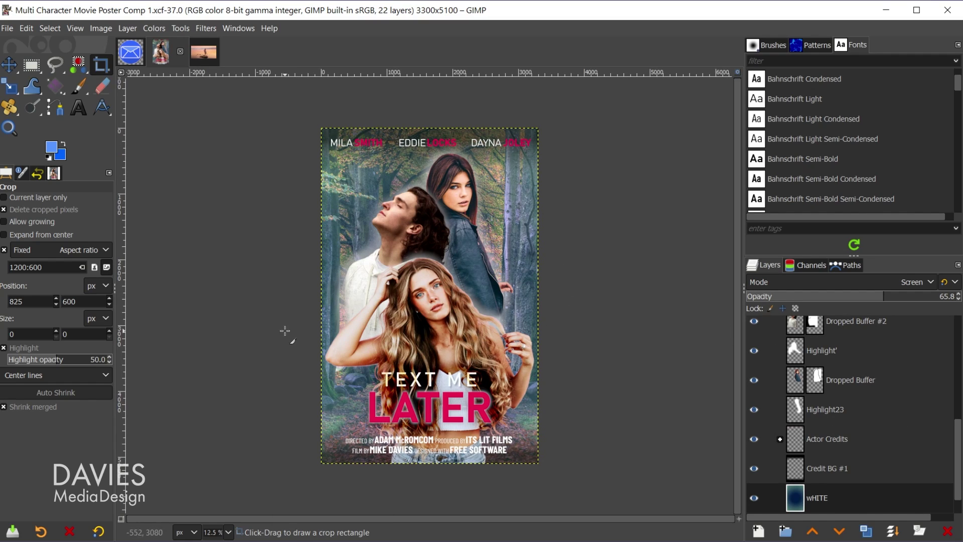
# Step: Export the poster into Save For Web as Multi Character Movie Poster Optimized.jpg
pyautogui.click(7, 29)
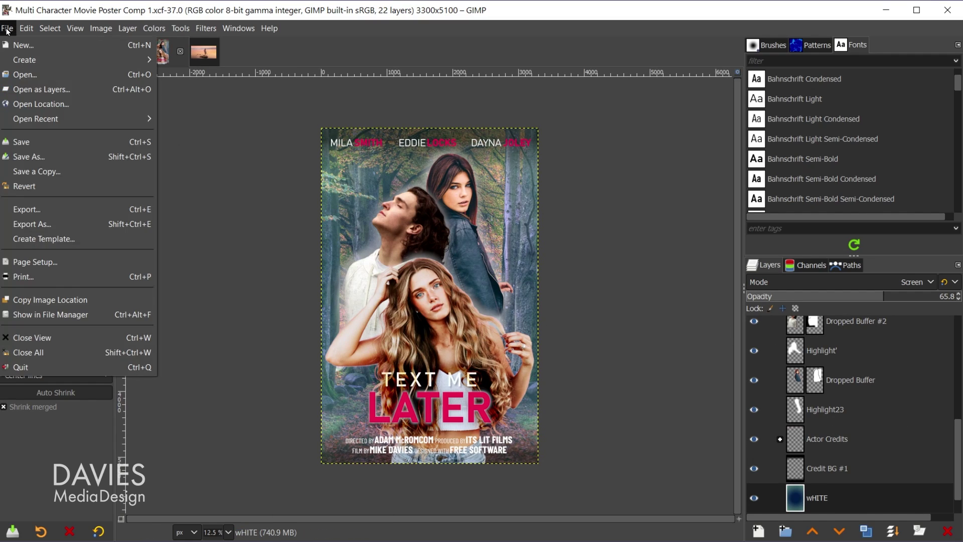
pyautogui.click(41, 211)
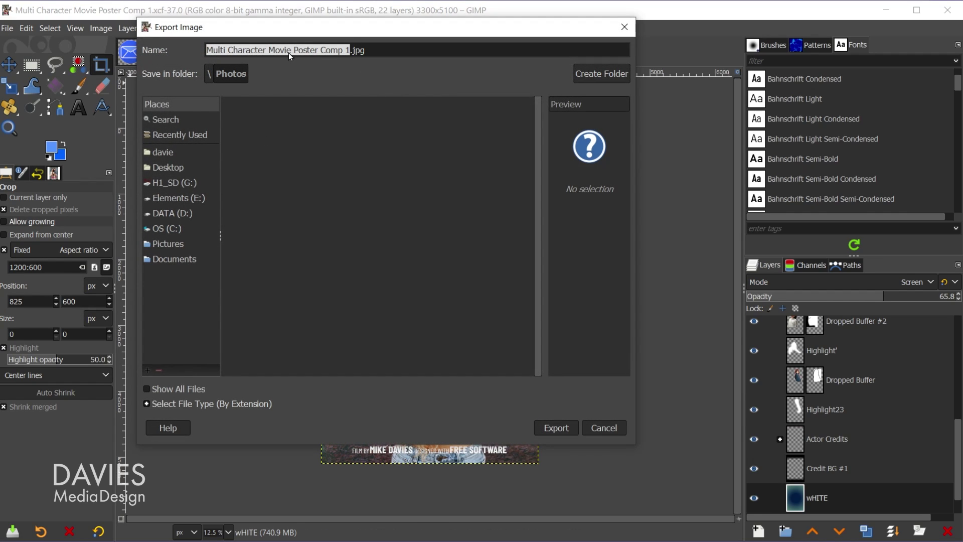
pyautogui.doubleClick(252, 120)
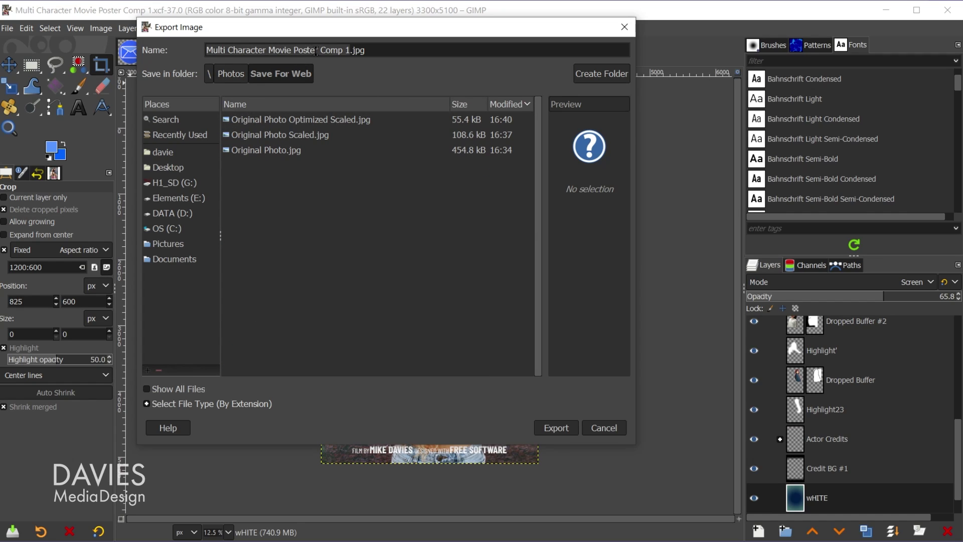
pyautogui.moveTo(316, 51); pyautogui.dragTo(348, 50)
pyautogui.write('Optimized')
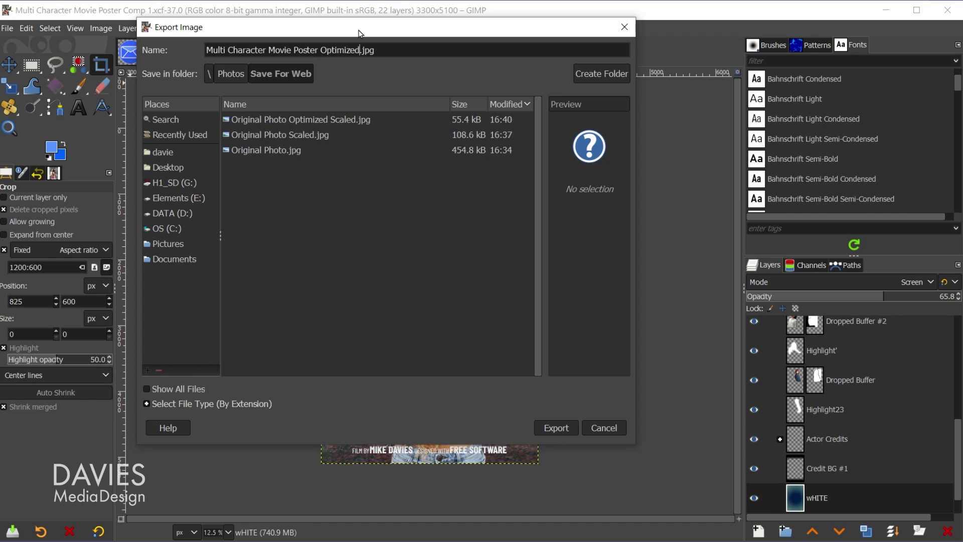
pyautogui.click(560, 427)
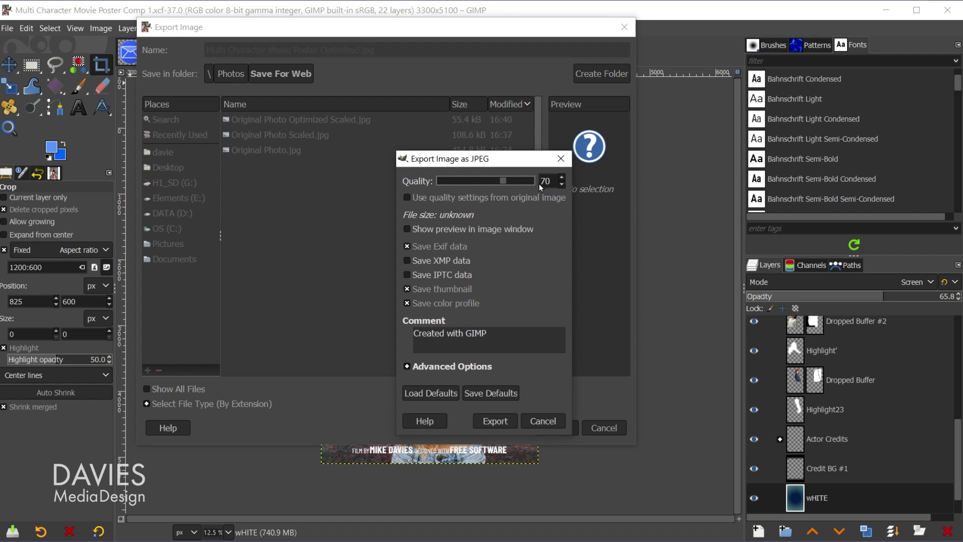
# Step: Set JPEG subsampling to 4:2:2 horizontal and finish the export at quality 70
pyautogui.click(467, 366)
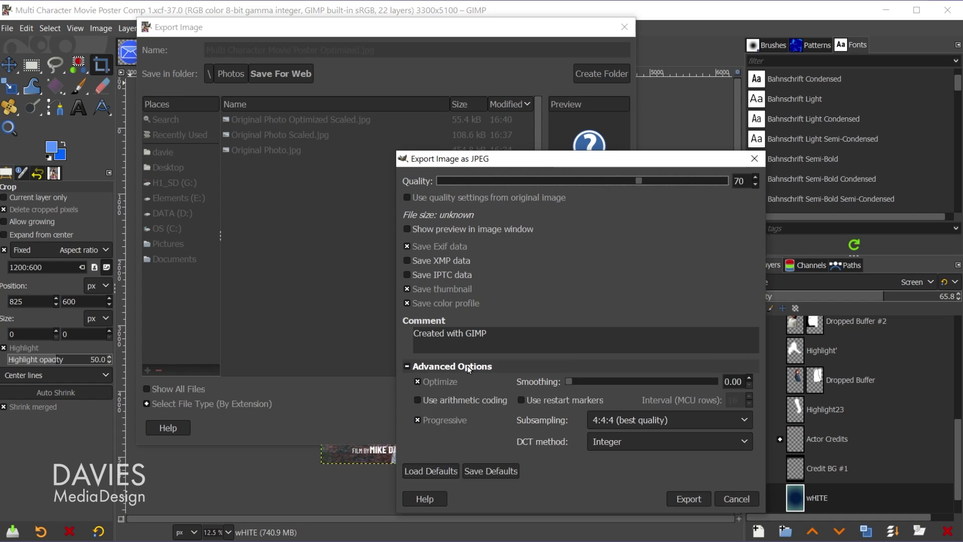
pyautogui.click(651, 420)
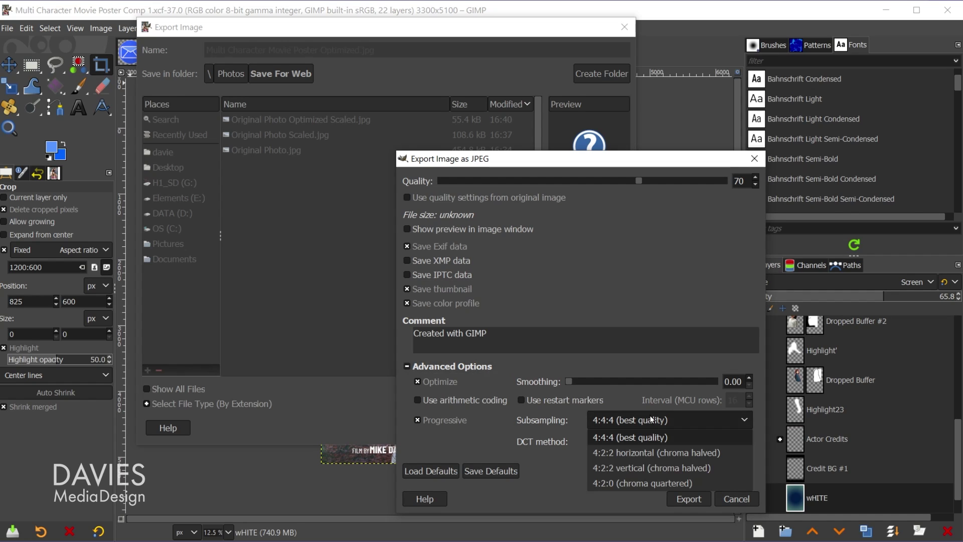
pyautogui.click(668, 453)
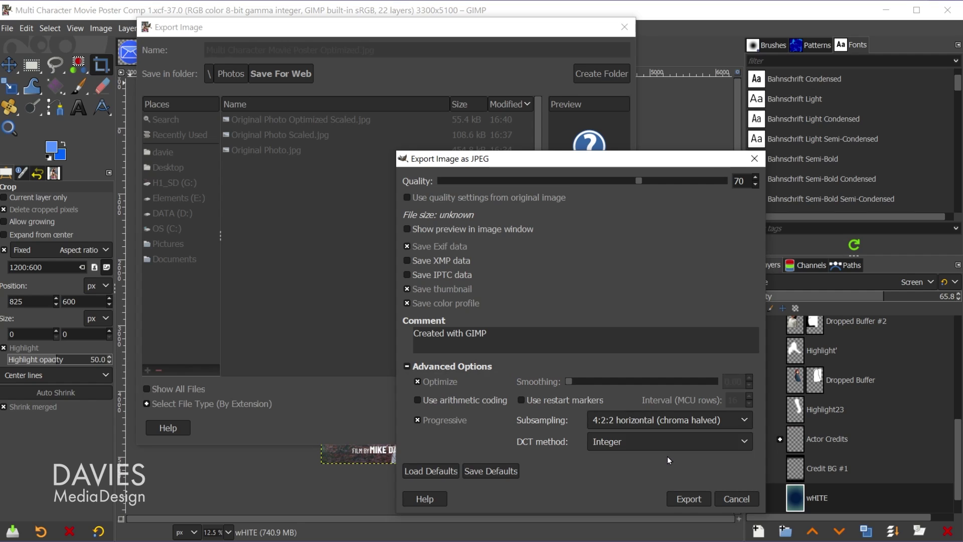
pyautogui.click(689, 499)
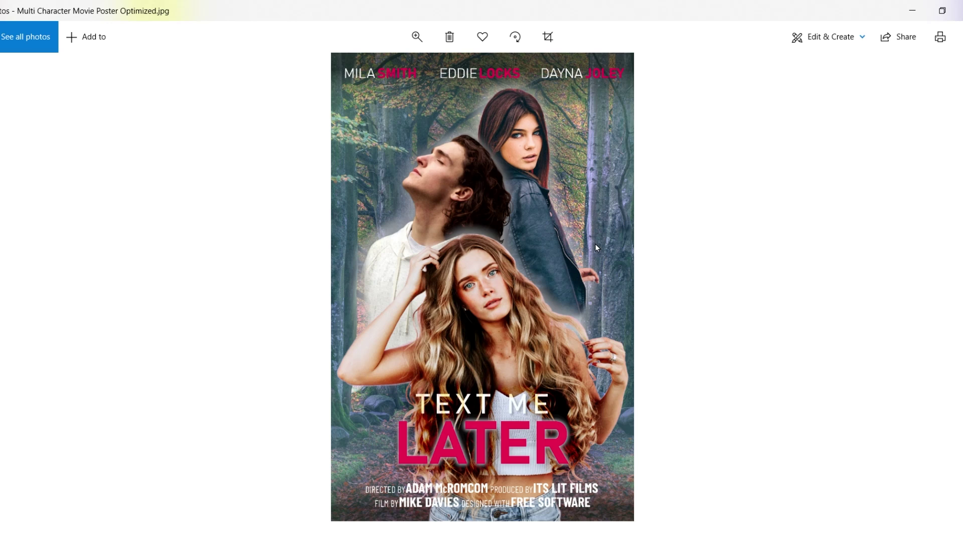
# Step: Close Photos, confirm the poster JPG is 1.92 MB at 3300 x 5100, and return to GIMP
pyautogui.click(960, 10)
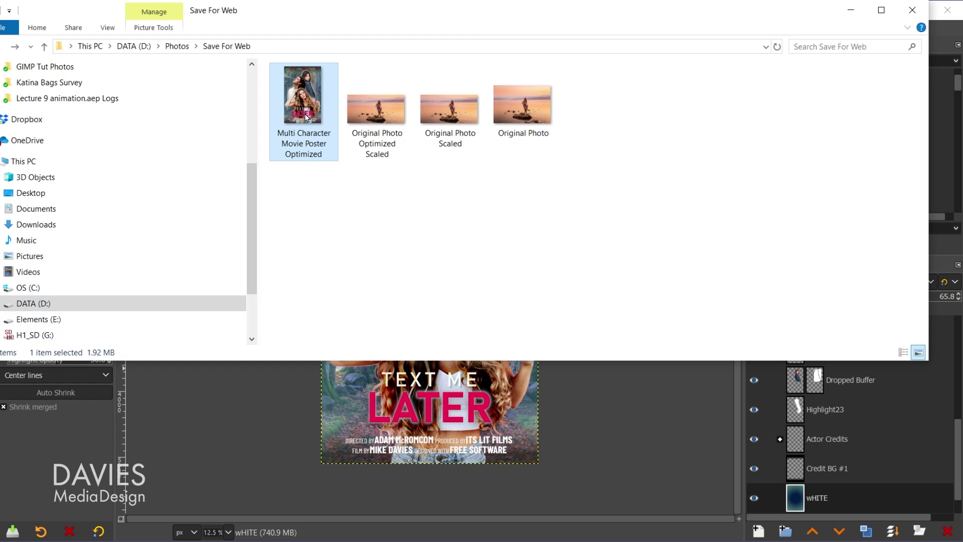
pyautogui.moveTo(308, 117)
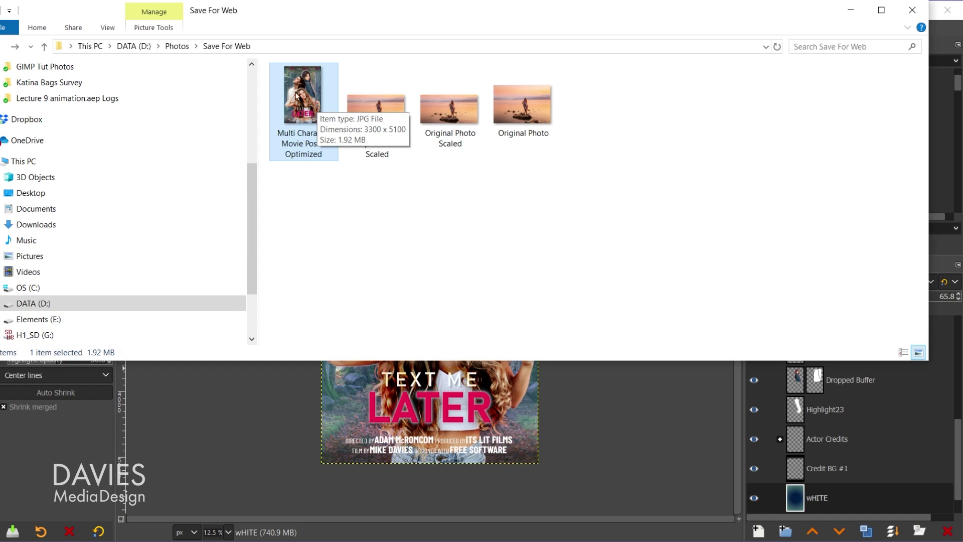
pyautogui.click(852, 11)
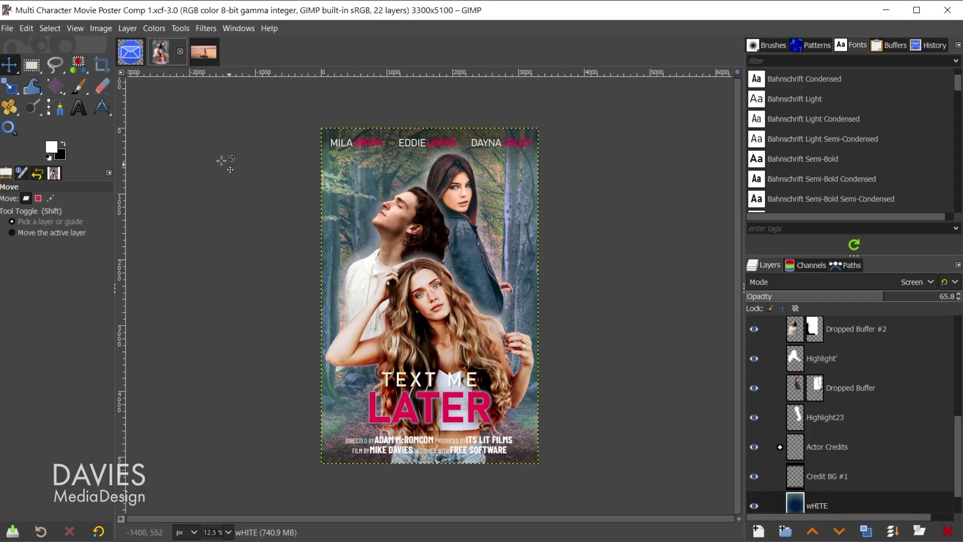
# Step: Switch to the 500x500 Email Icon for Web image with the blue envelope
pyautogui.click(130, 53)
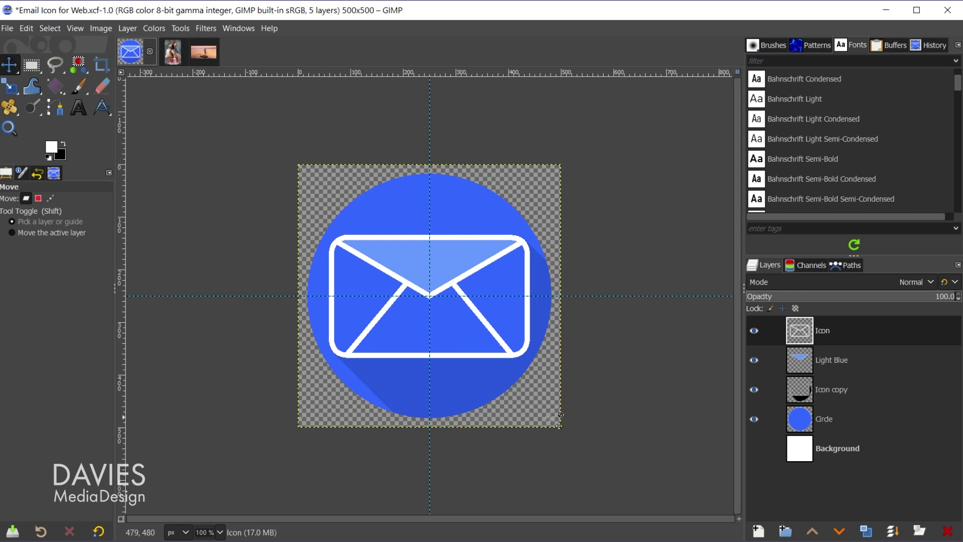
# Step: Keep the icon's white Background layer hidden so the envelope stays on transparency
pyautogui.click(754, 448)
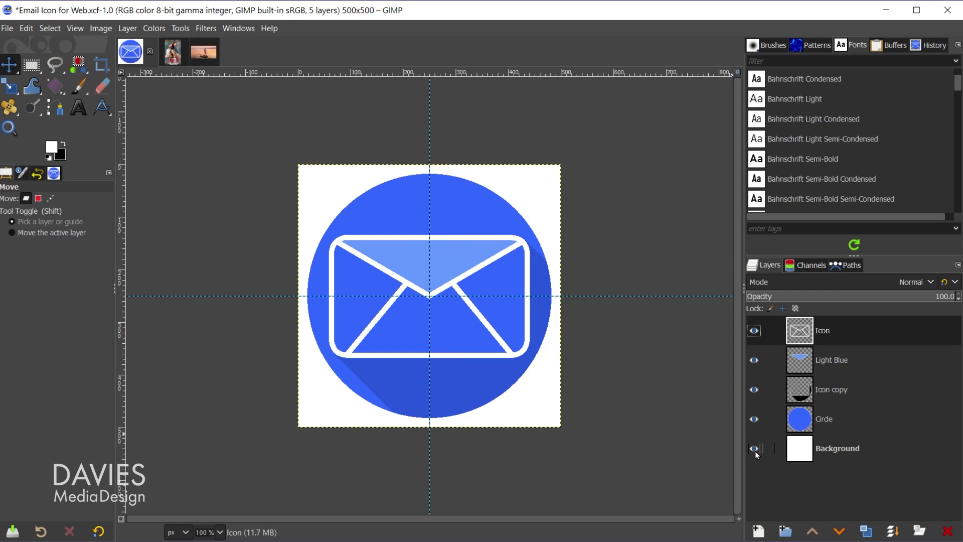
pyautogui.click(754, 449)
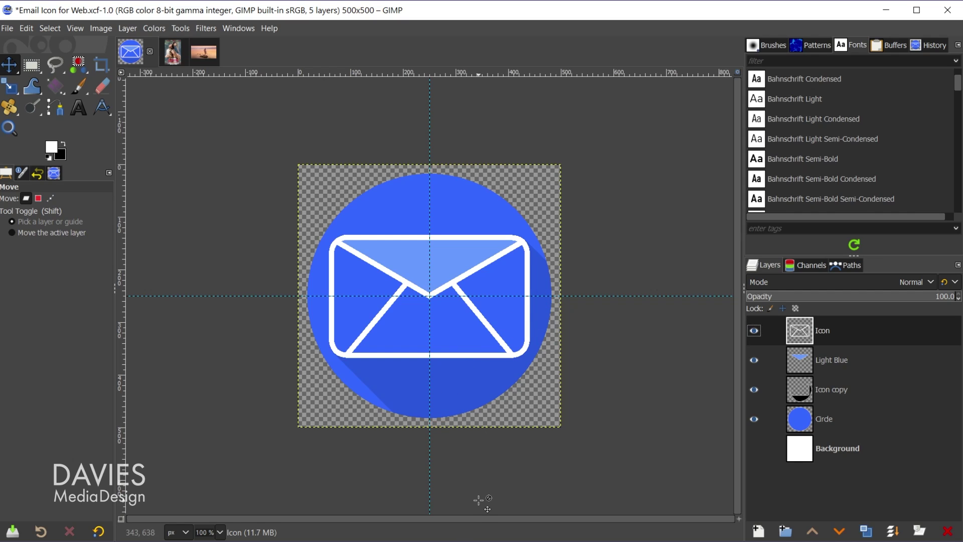
pyautogui.click(9, 29)
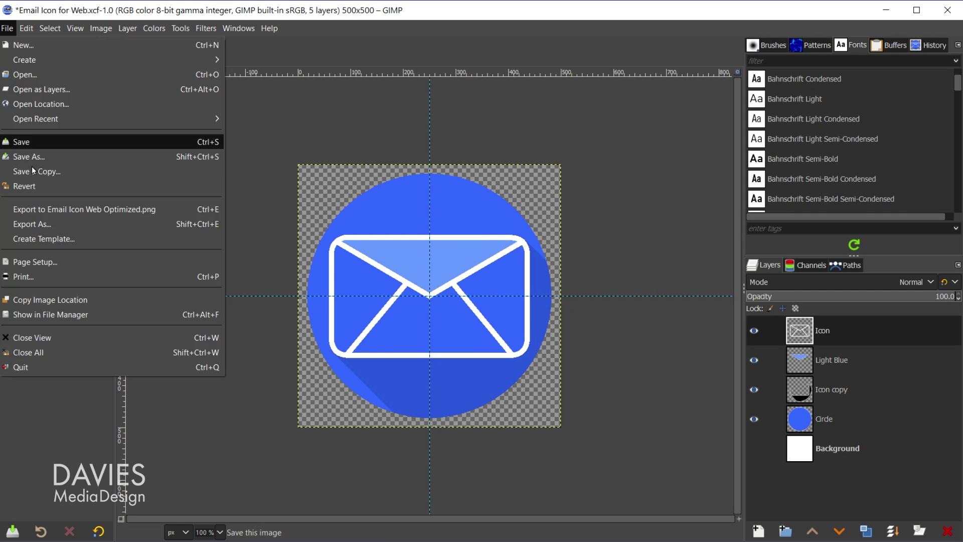
# Step: Export the icon as Email Icon.jpg into Save For Web at JPEG quality 70
pyautogui.click(32, 223)
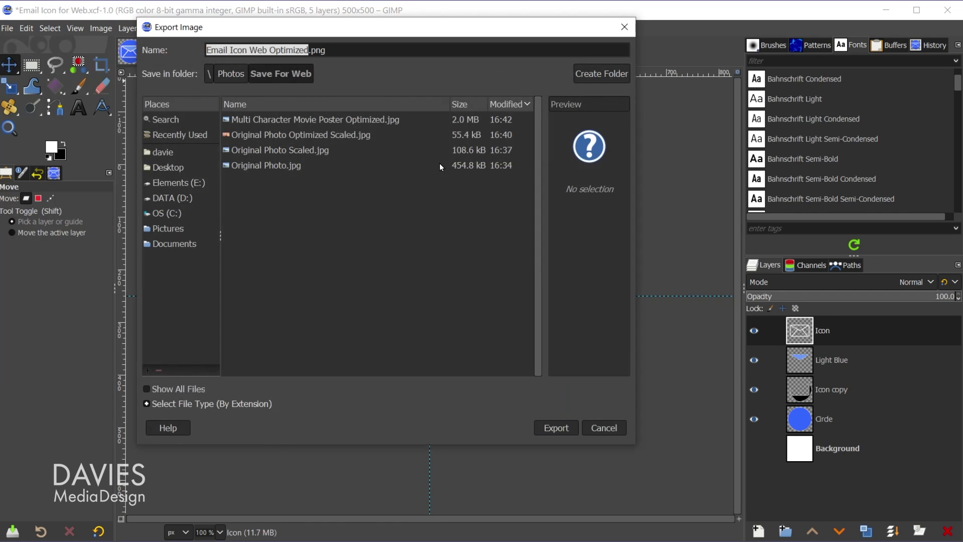
pyautogui.write('Email Icon')
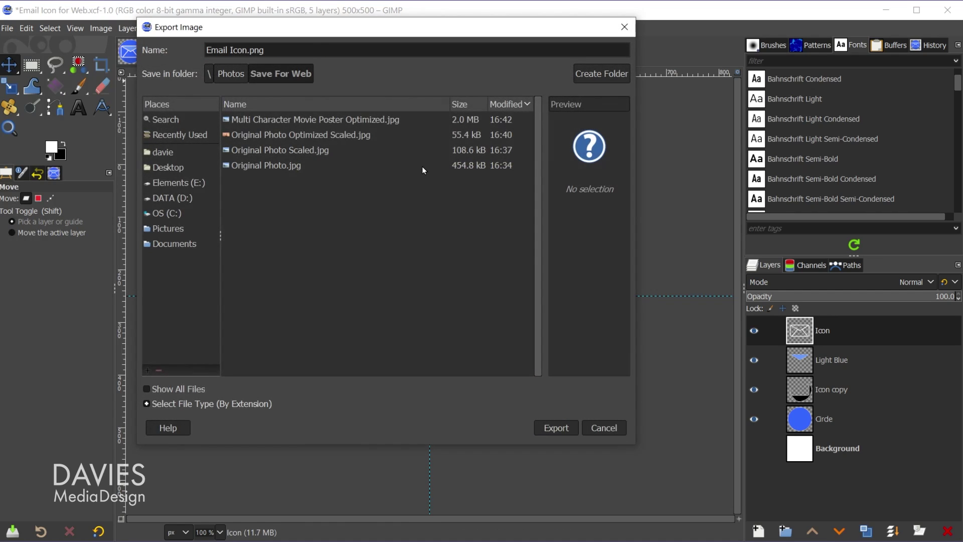
pyautogui.doubleClick(250, 50)
pyautogui.write('jpg')
pyautogui.click(566, 431)
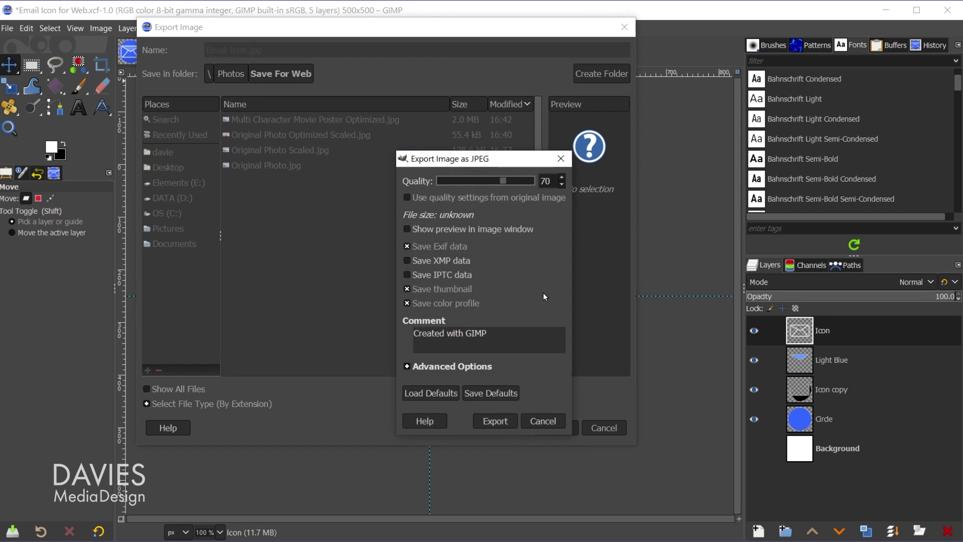
pyautogui.click(495, 421)
# Step: Confirm Email Icon.jpg is 500 x 500 at 24.0 KB, then move Explorer aside to reveal GIMP
pyautogui.hotkey('alt', 'Tab')
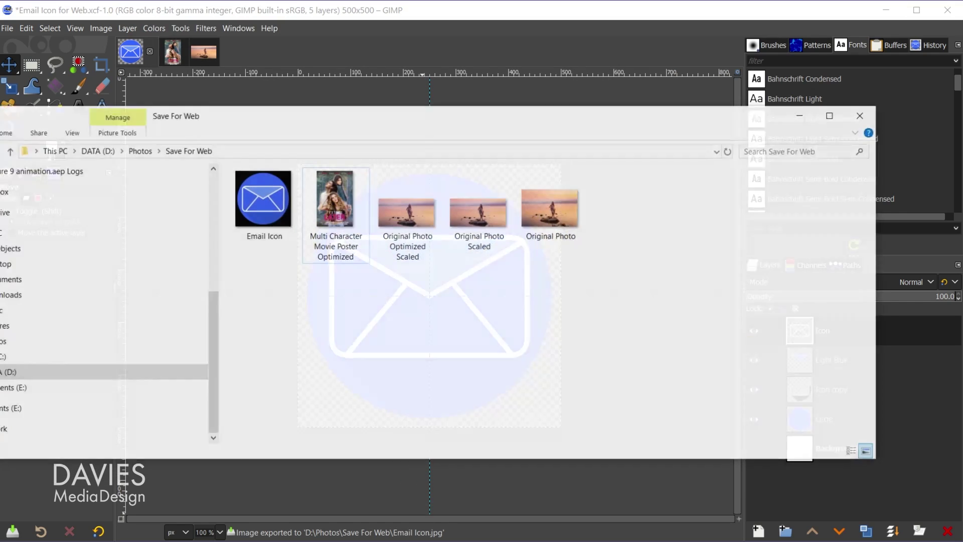
pyautogui.click(261, 181)
pyautogui.moveTo(269, 111); pyautogui.dragTo(350, 85)
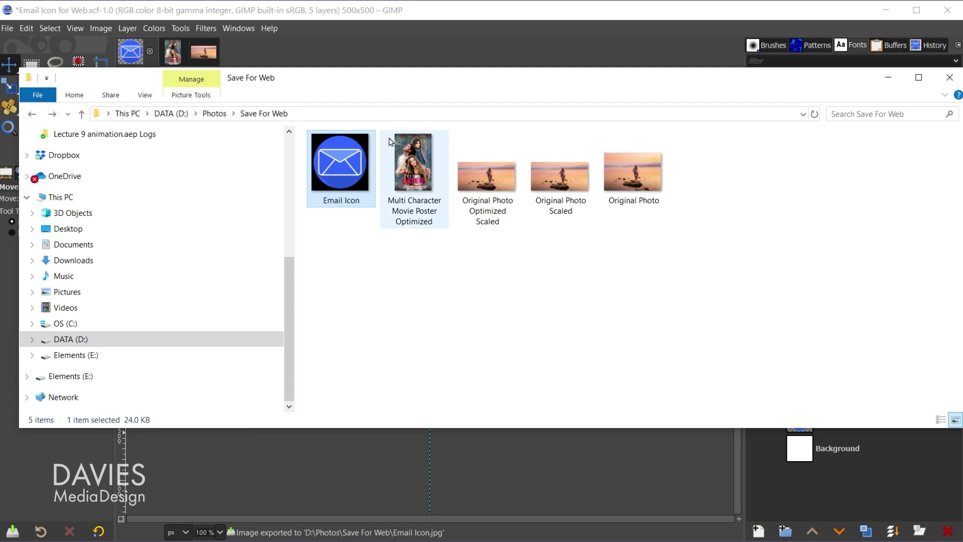
pyautogui.moveTo(378, 84); pyautogui.dragTo(408, 249)
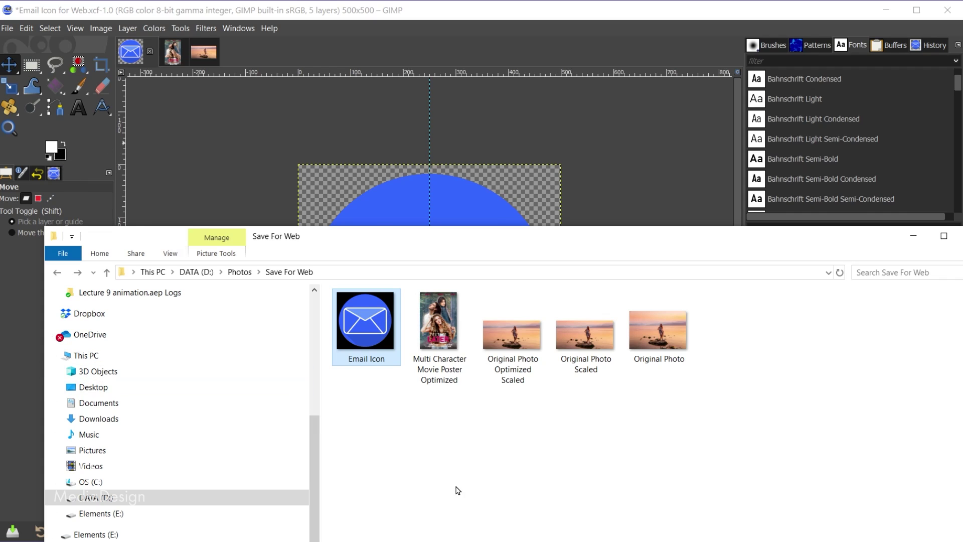
pyautogui.moveTo(381, 352)
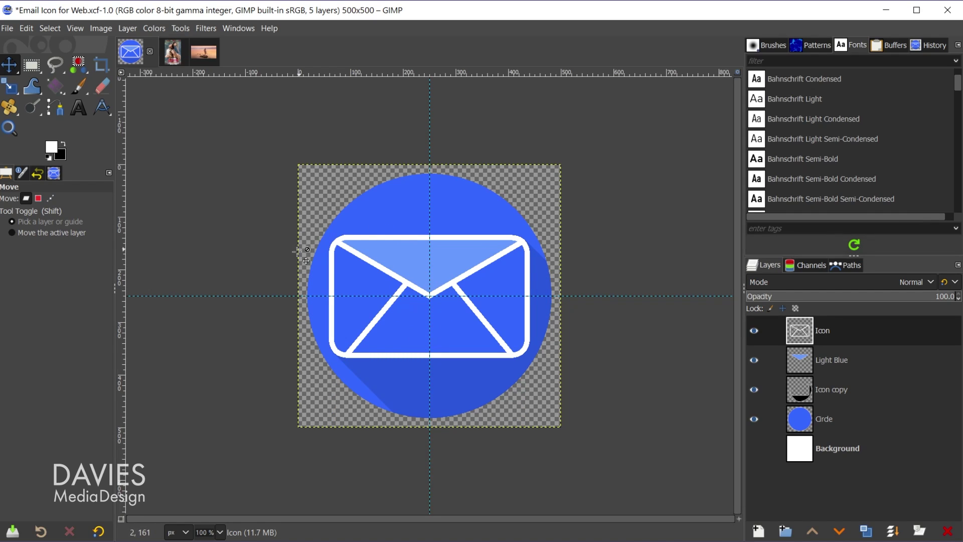
# Step: Export the icon again as Email Icon.png, keeping its transparent background
pyautogui.click(7, 28)
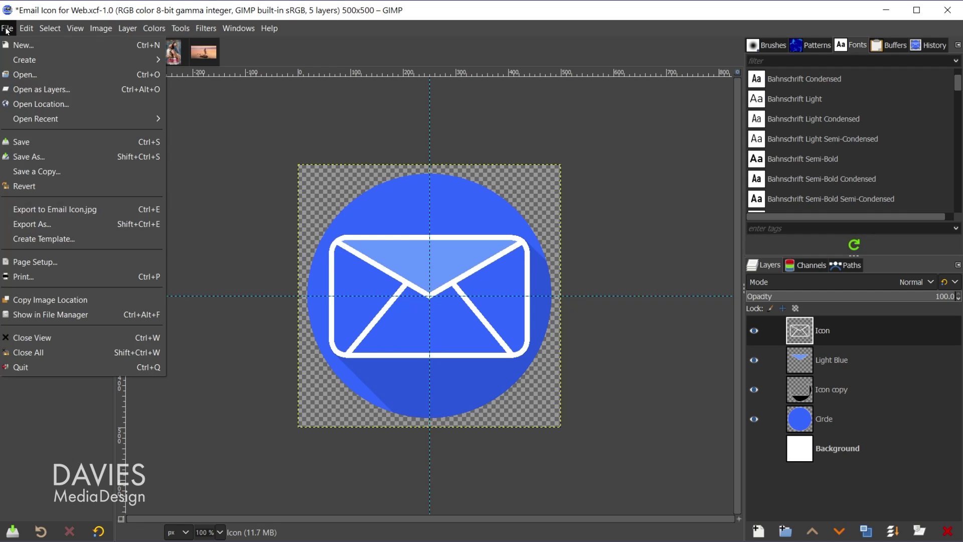
pyautogui.click(32, 225)
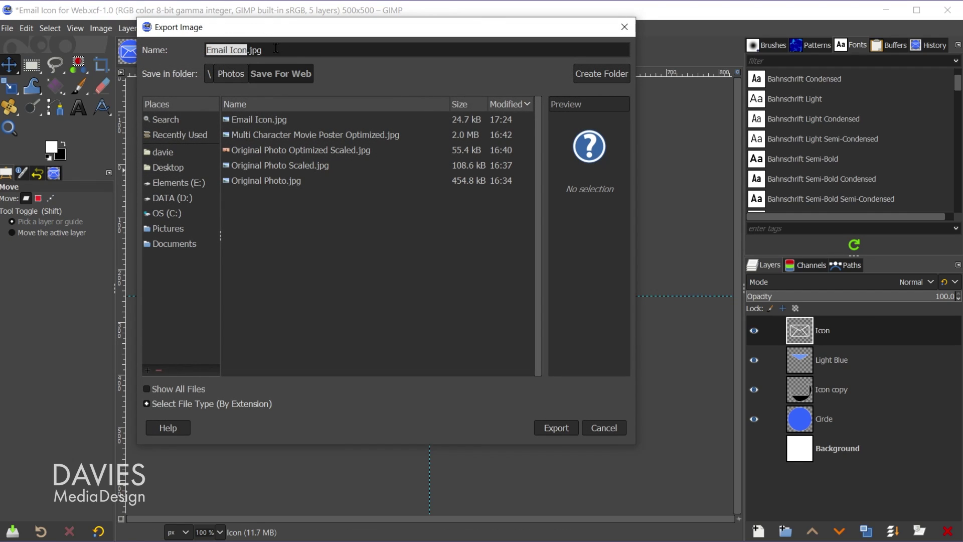
pyautogui.click(233, 49)
pyautogui.doubleClick(299, 50)
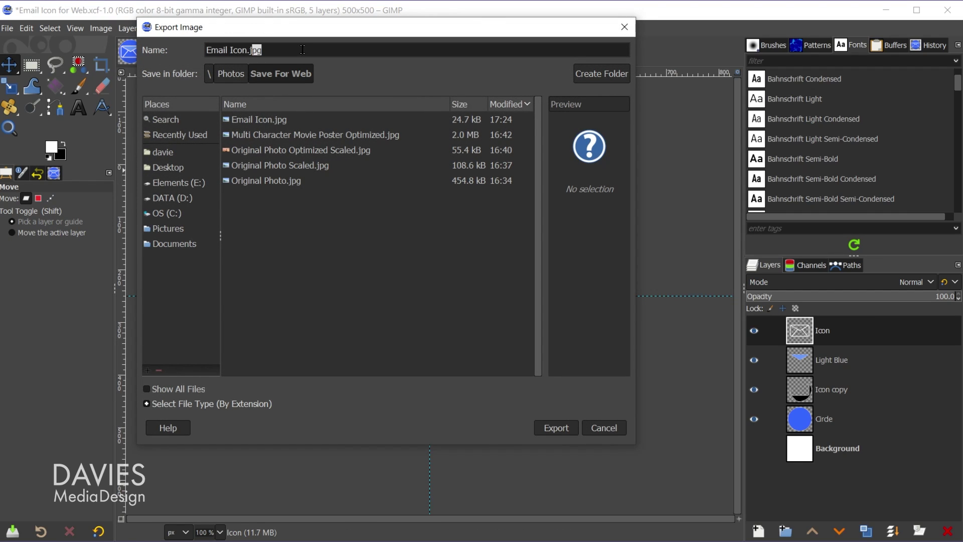
pyautogui.write('png')
pyautogui.click(563, 430)
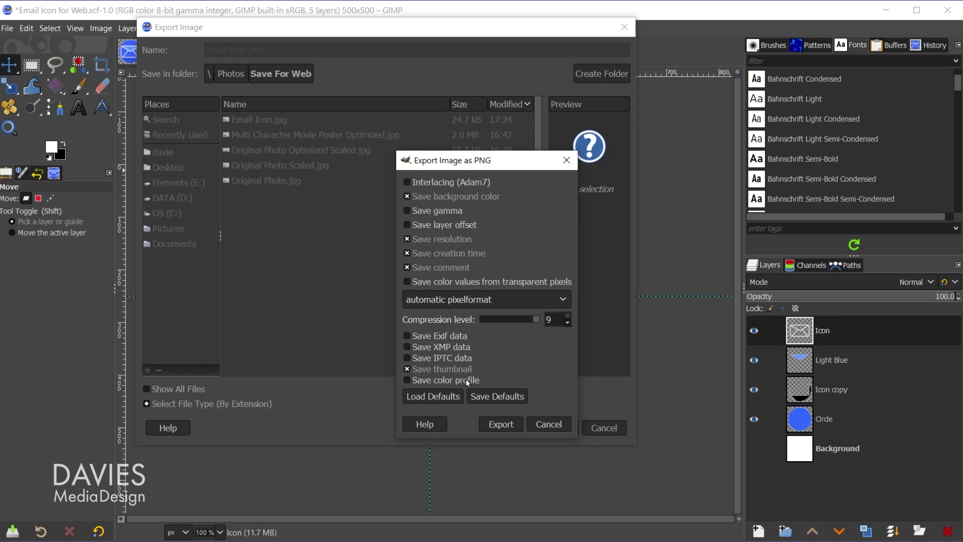
pyautogui.click(501, 424)
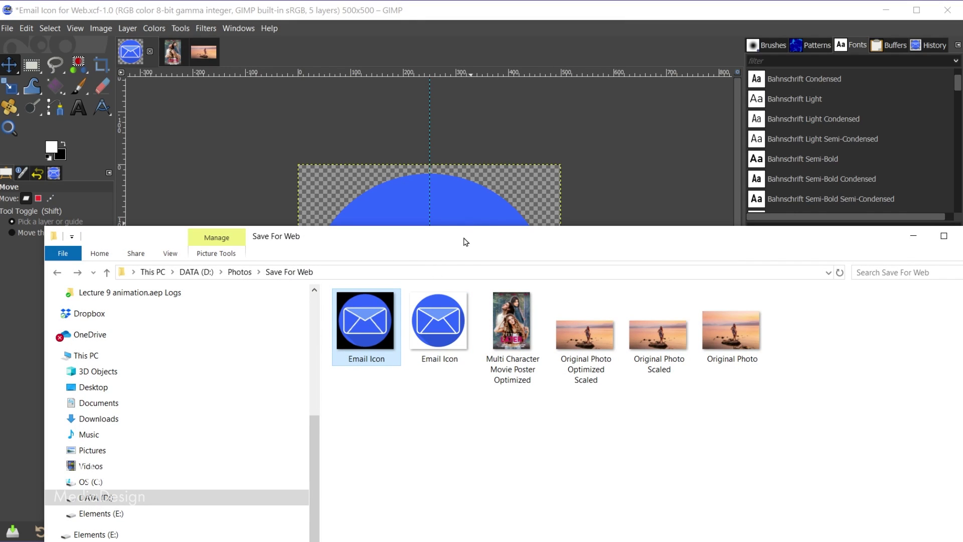
# Step: Open Email Icon.png and compare its 4.67 KB size against the 24.0 KB JPG
pyautogui.moveTo(467, 242); pyautogui.dragTo(471, 125)
pyautogui.moveTo(422, 189)
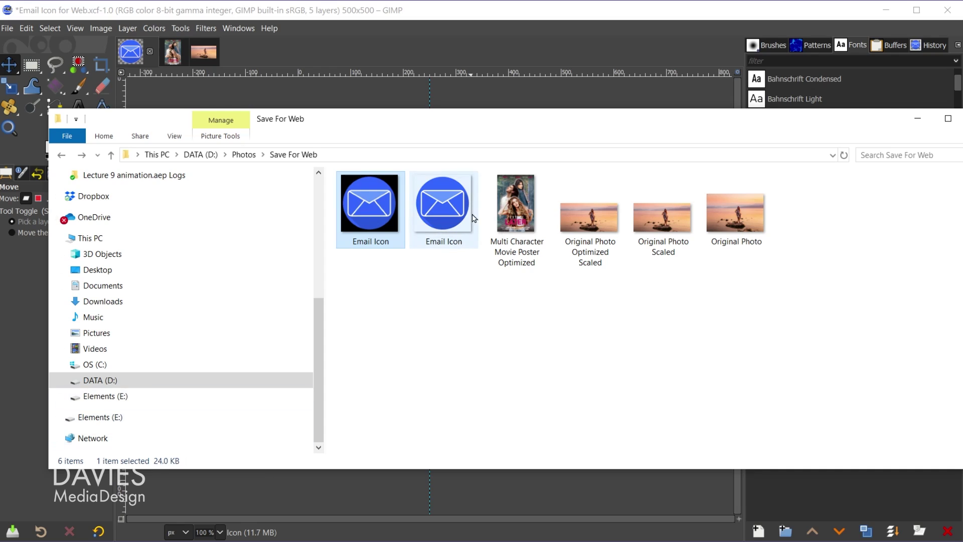
pyautogui.click(454, 210)
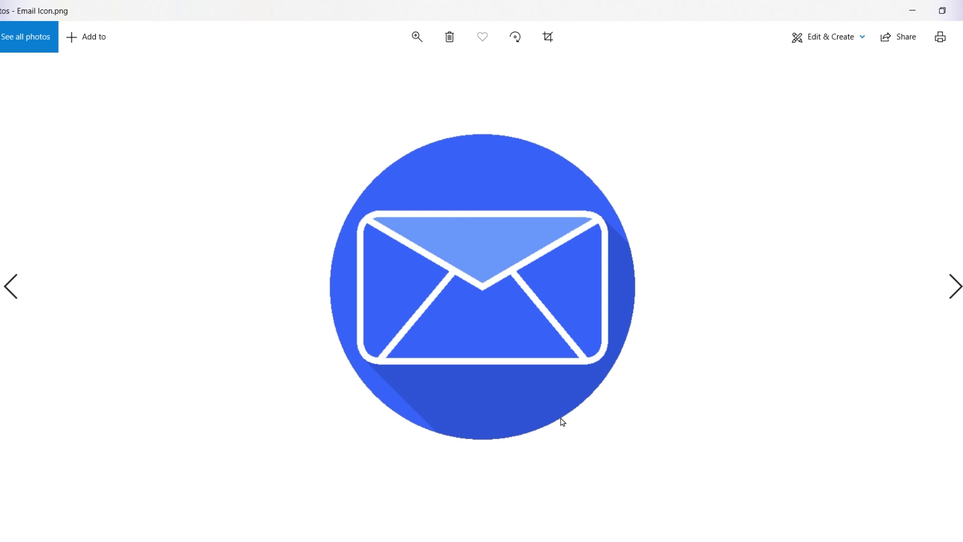
# Step: Compare the JPEG email icon's black background with the transparent PNG in Photos, then close the viewer
pyautogui.press('Left')
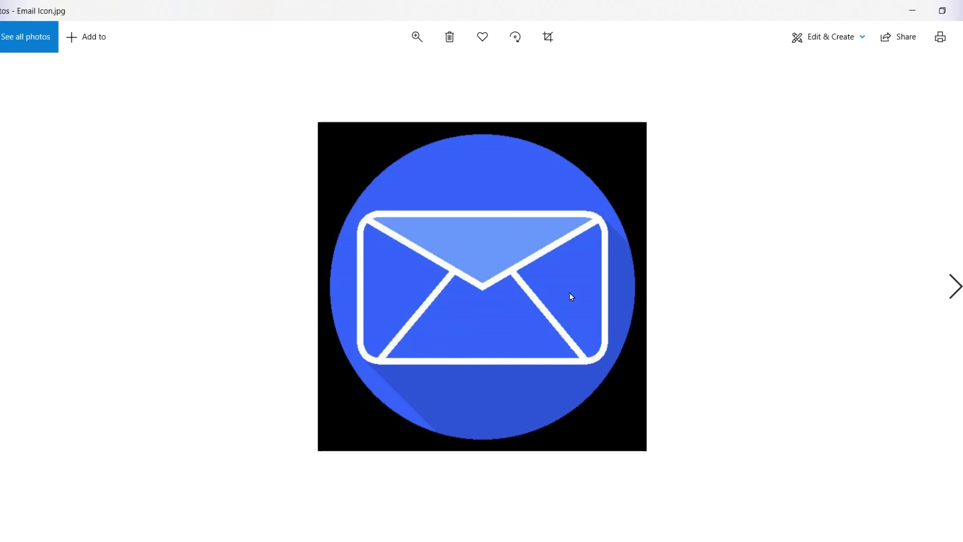
pyautogui.press('Right')
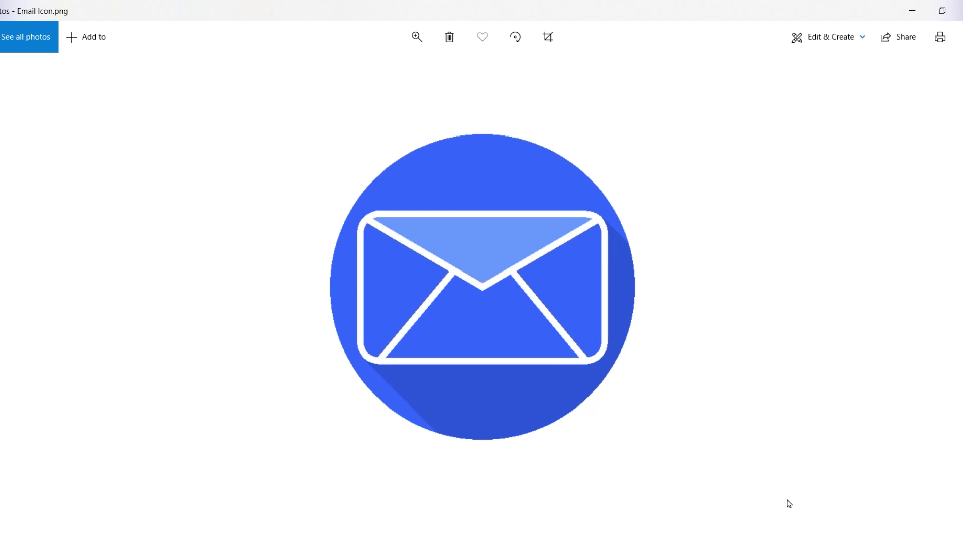
pyautogui.click(959, 7)
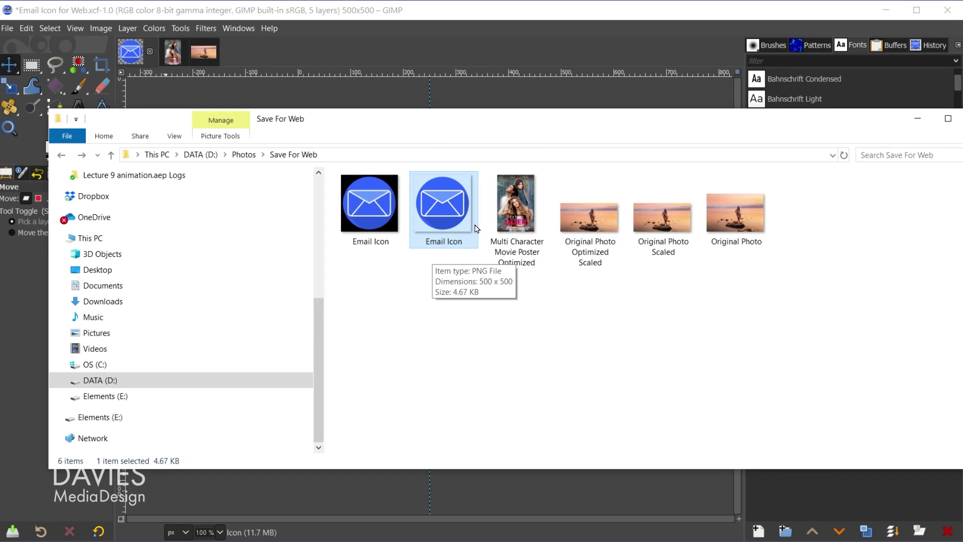
# Step: Select the optimized movie poster JPEG in the Save For Web folder
pyautogui.click(515, 223)
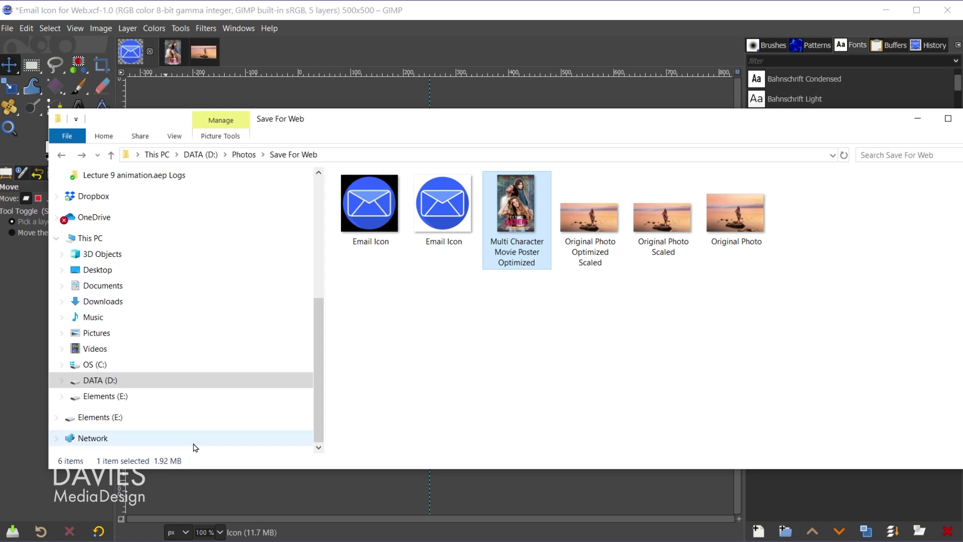
# Step: Export the poster image to Save For Web as Multi Character Movie Poster Comp 1.png with default PNG options
pyautogui.click(171, 55)
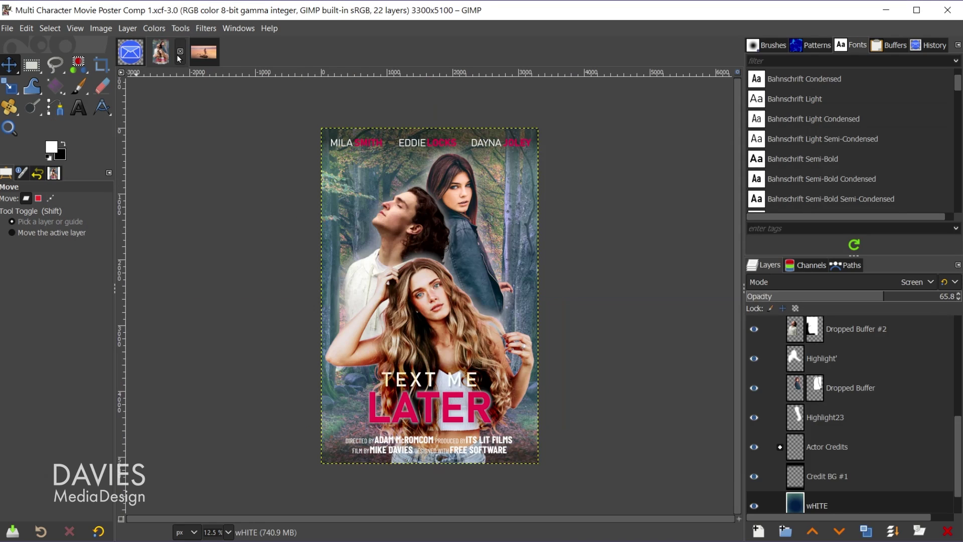
pyautogui.click(7, 28)
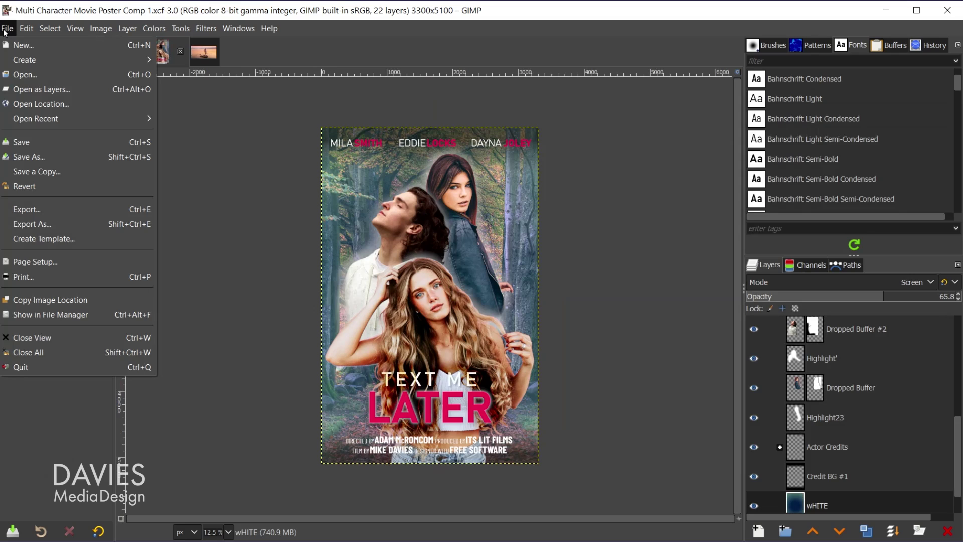
pyautogui.click(52, 223)
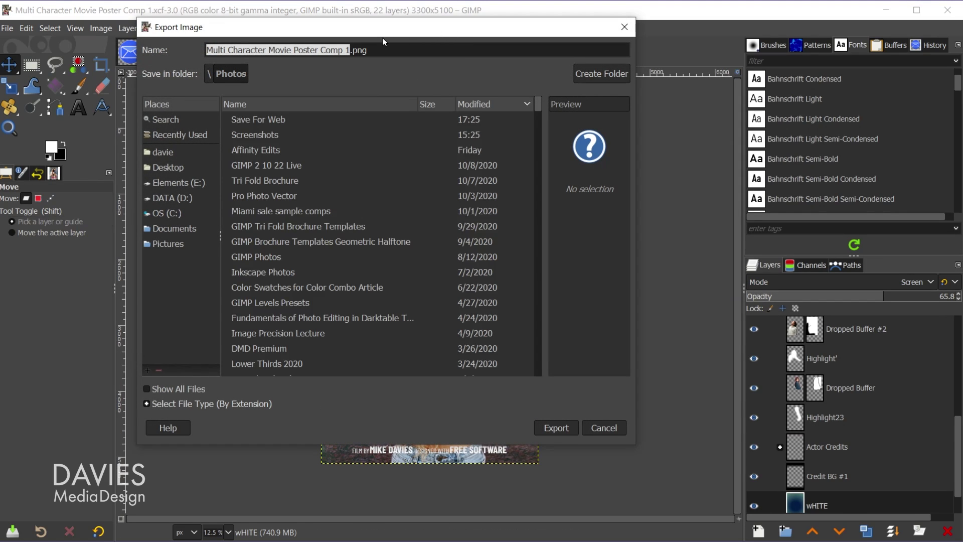
pyautogui.doubleClick(271, 119)
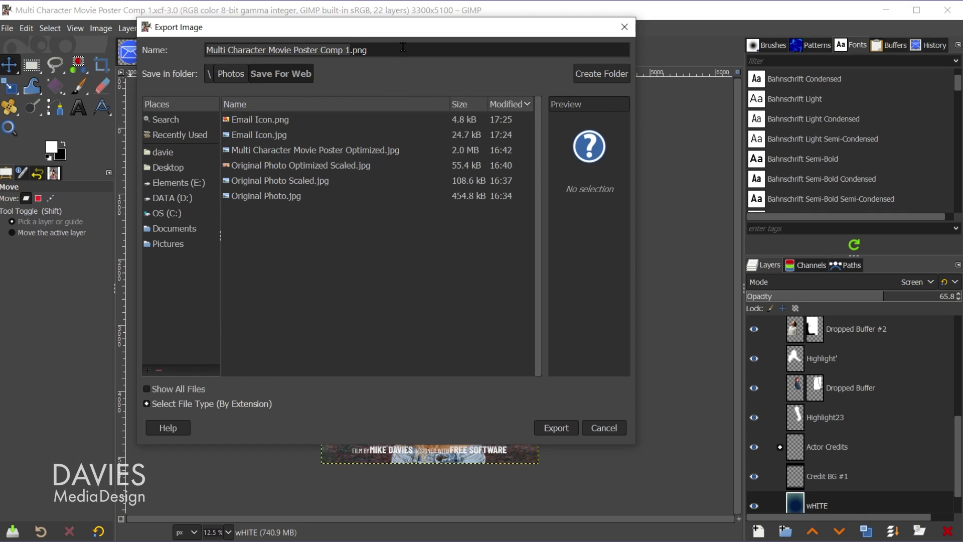
pyautogui.click(563, 428)
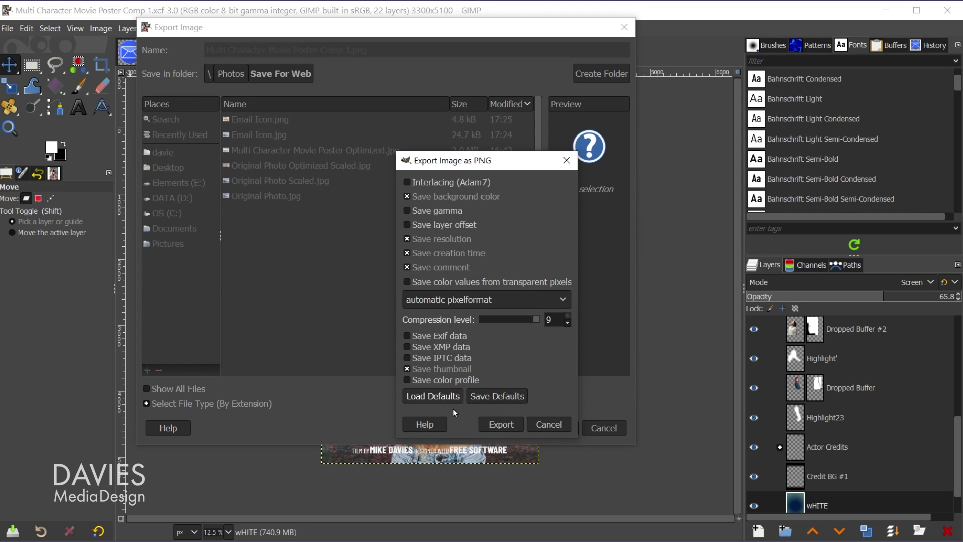
pyautogui.click(506, 427)
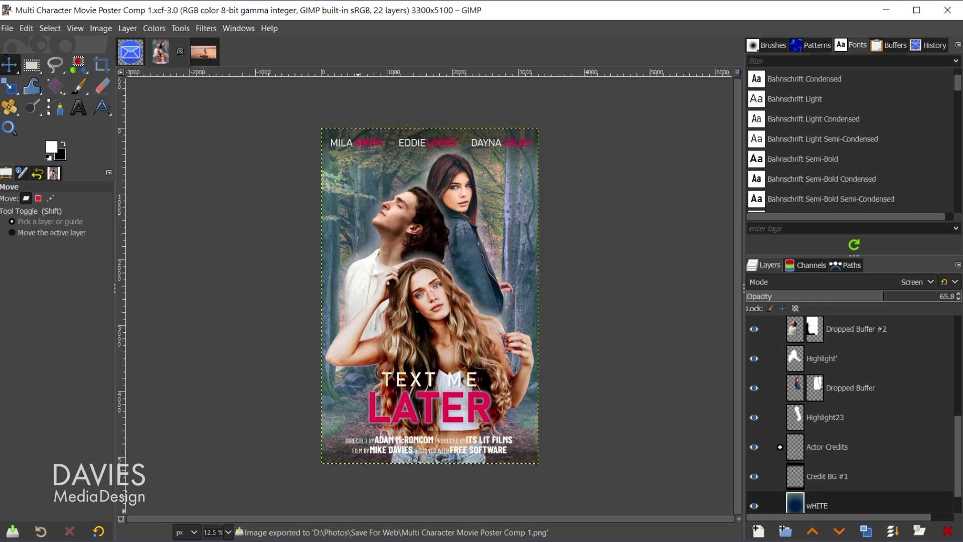
# Step: Compare the 22.2 MB poster PNG with the 1.92 MB optimized poster JPEG in Explorer
pyautogui.hotkey('alt', 'Tab')
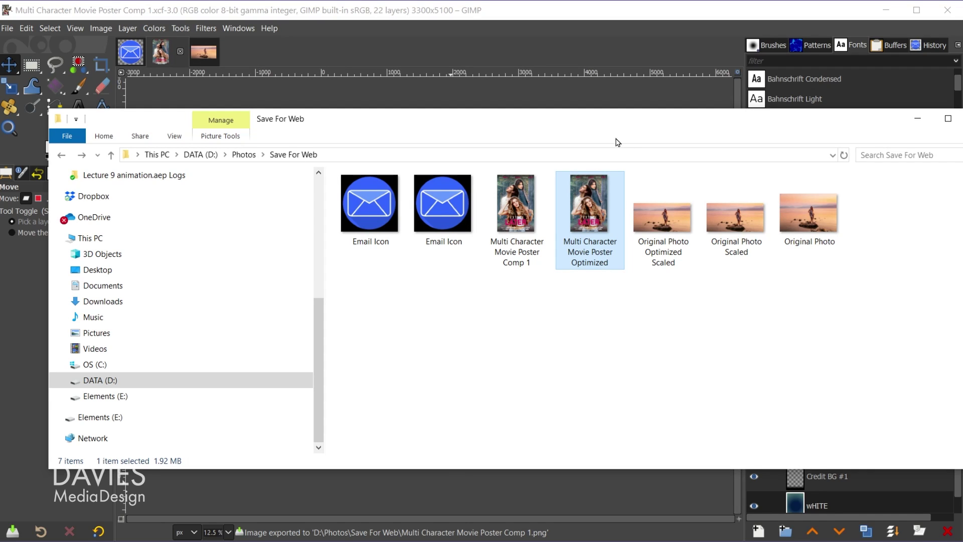
pyautogui.moveTo(594, 210)
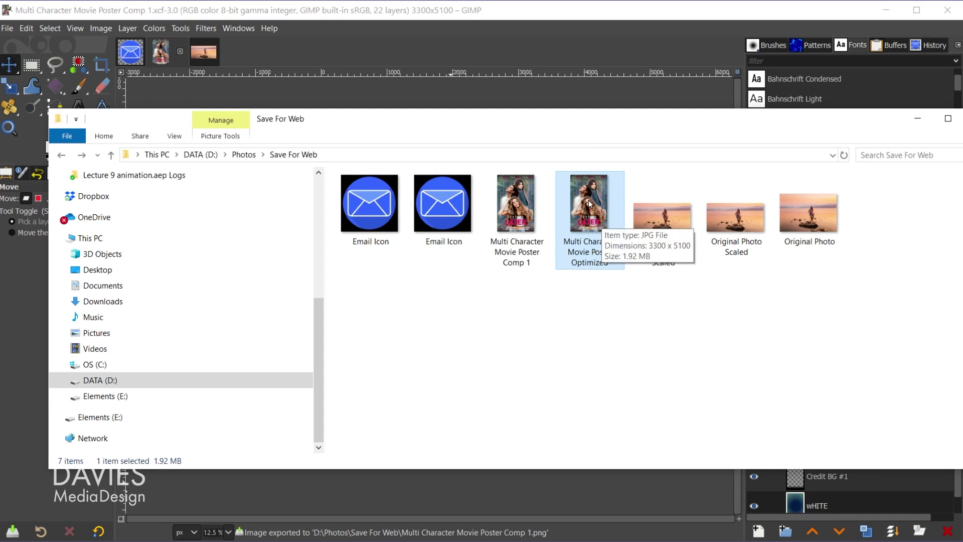
pyautogui.click(520, 215)
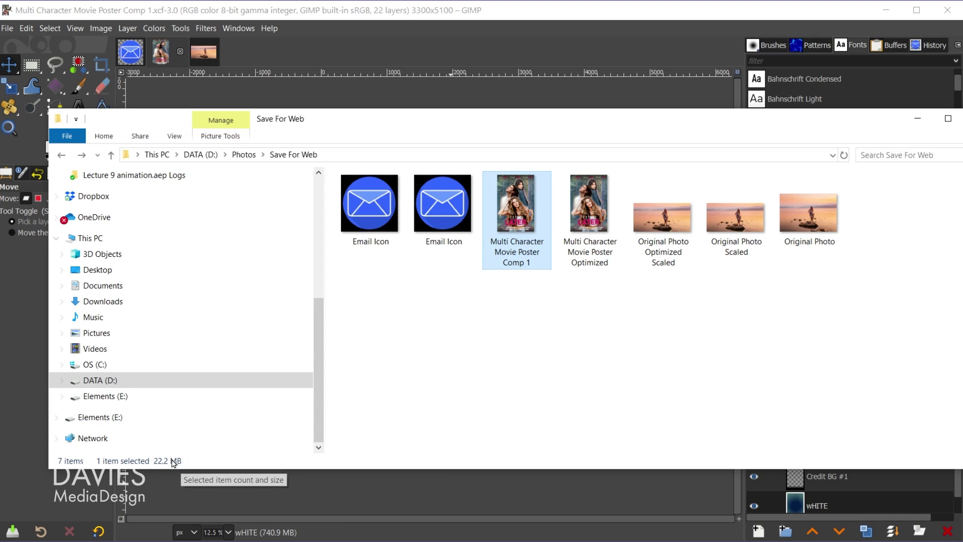
pyautogui.press('Right')
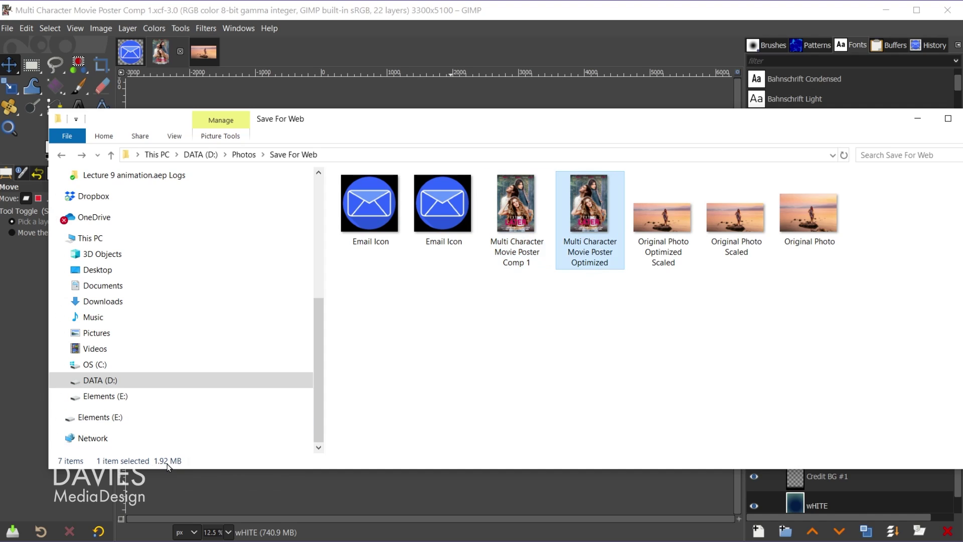
pyautogui.click(517, 206)
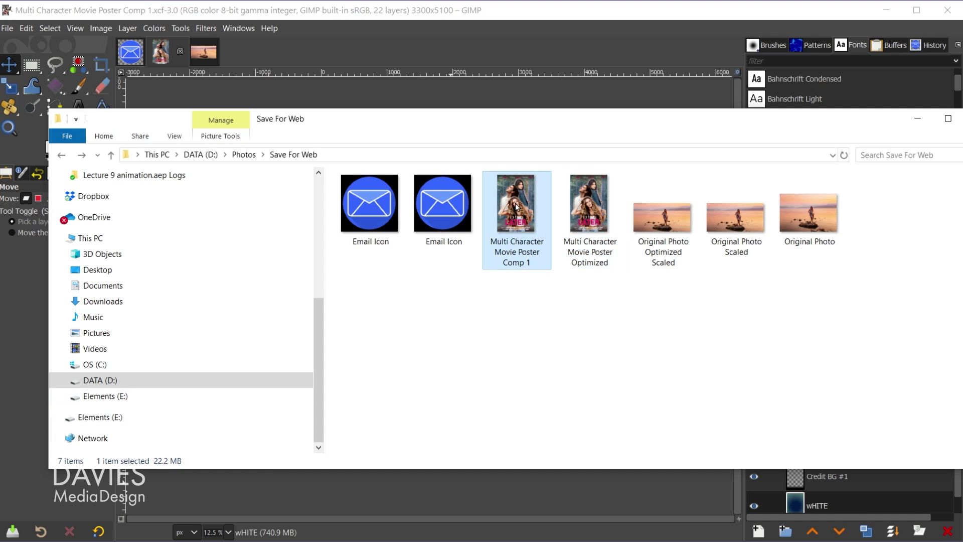
pyautogui.click(582, 203)
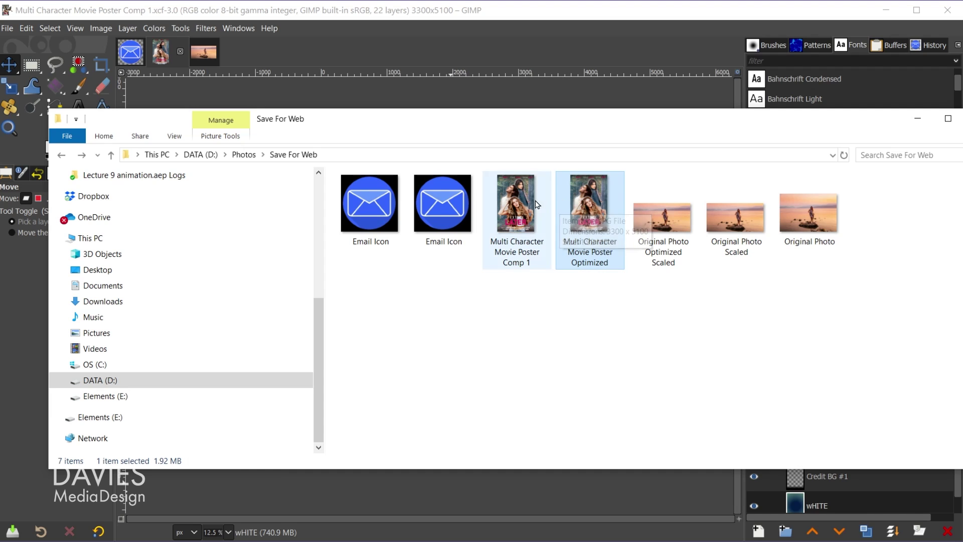
# Step: View the poster PNG and then the optimized JPEG in Photos, and close the viewer
pyautogui.doubleClick(519, 202)
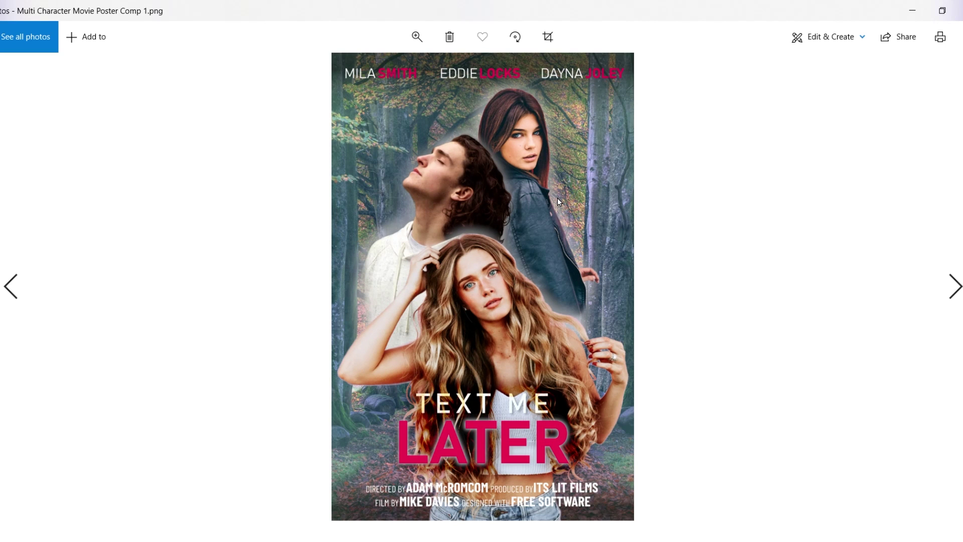
pyautogui.click(957, 286)
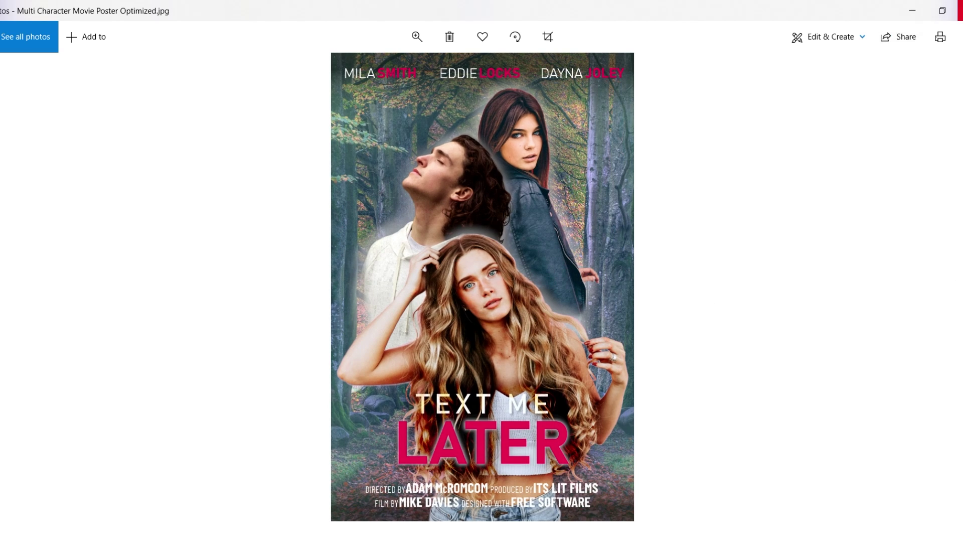
pyautogui.click(960, 10)
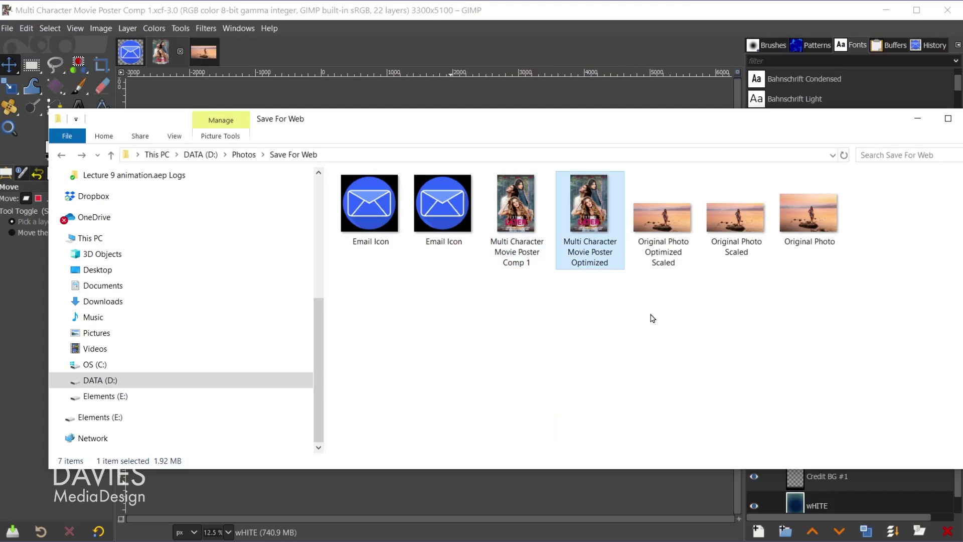